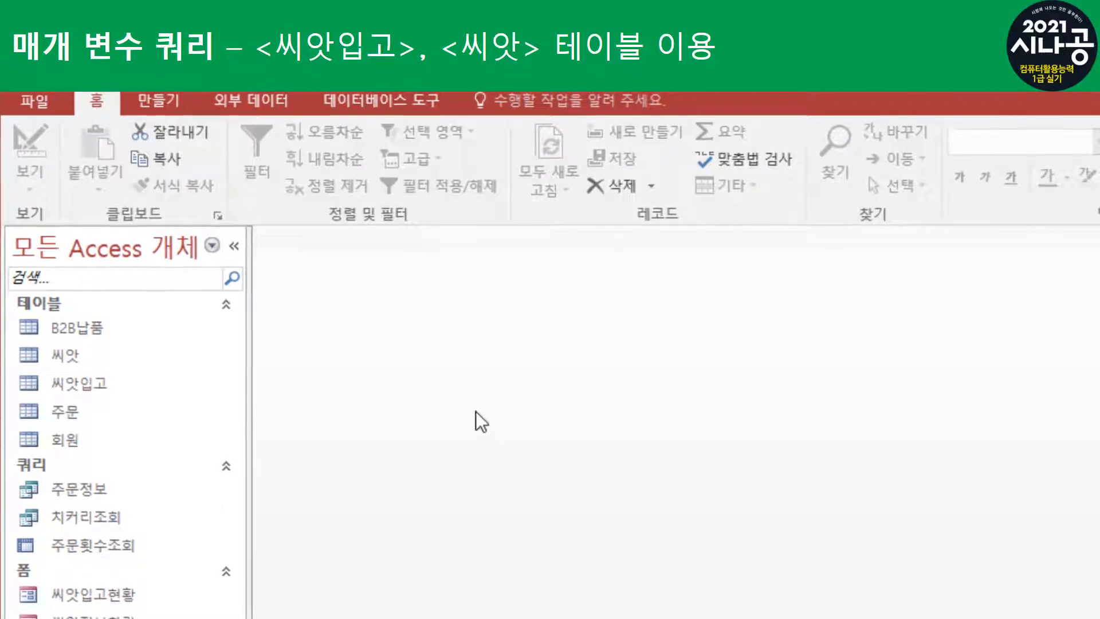
Step: Create a query in design view with the 씨앗 and 씨앗입고 tables, and enlarge both field lists to show every field
left_click(156, 96)
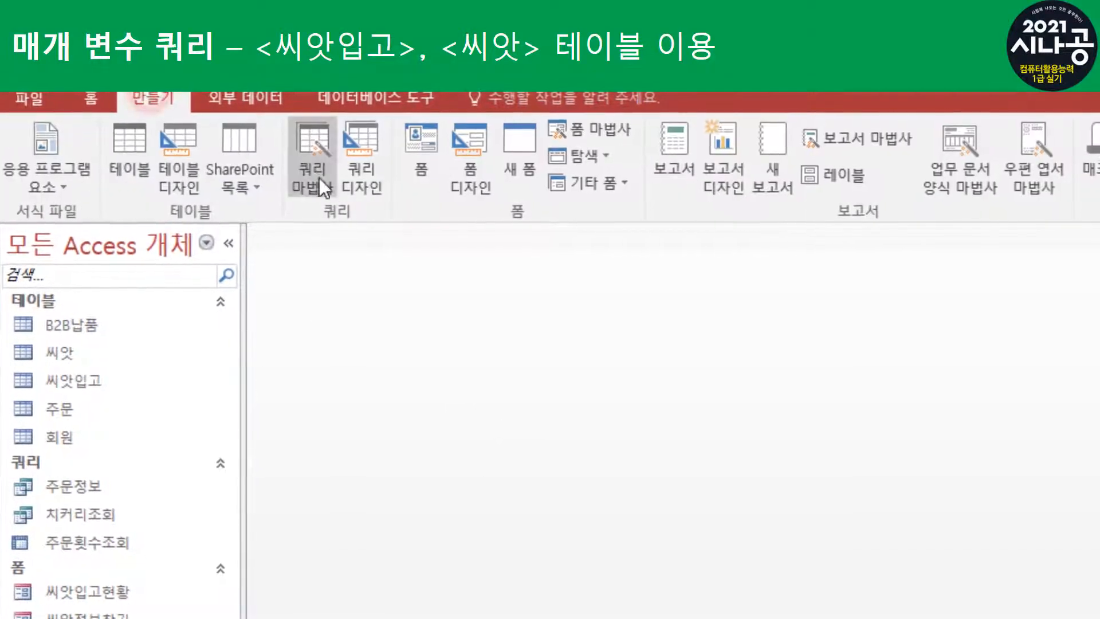
left_click(361, 151)
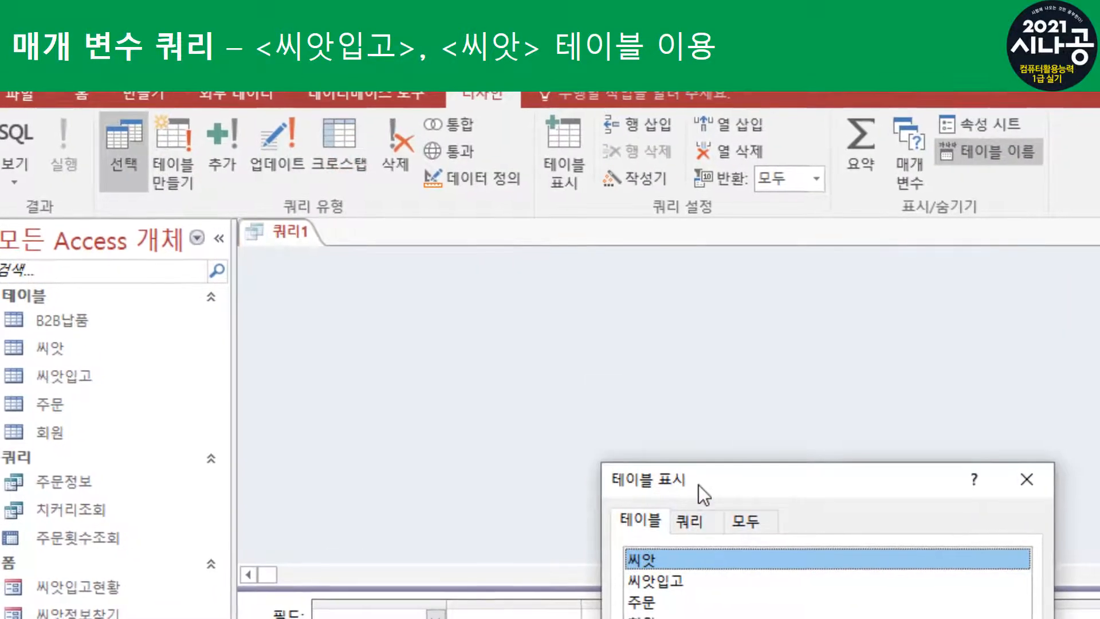
left_click_drag(699, 485, 533, 321)
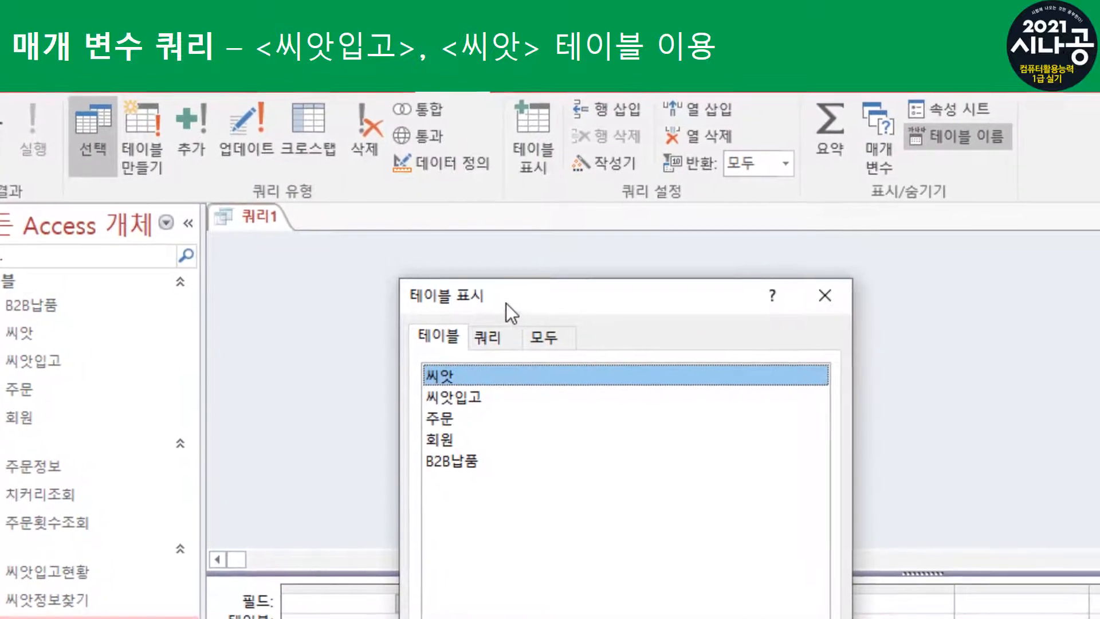
double_click(446, 377)
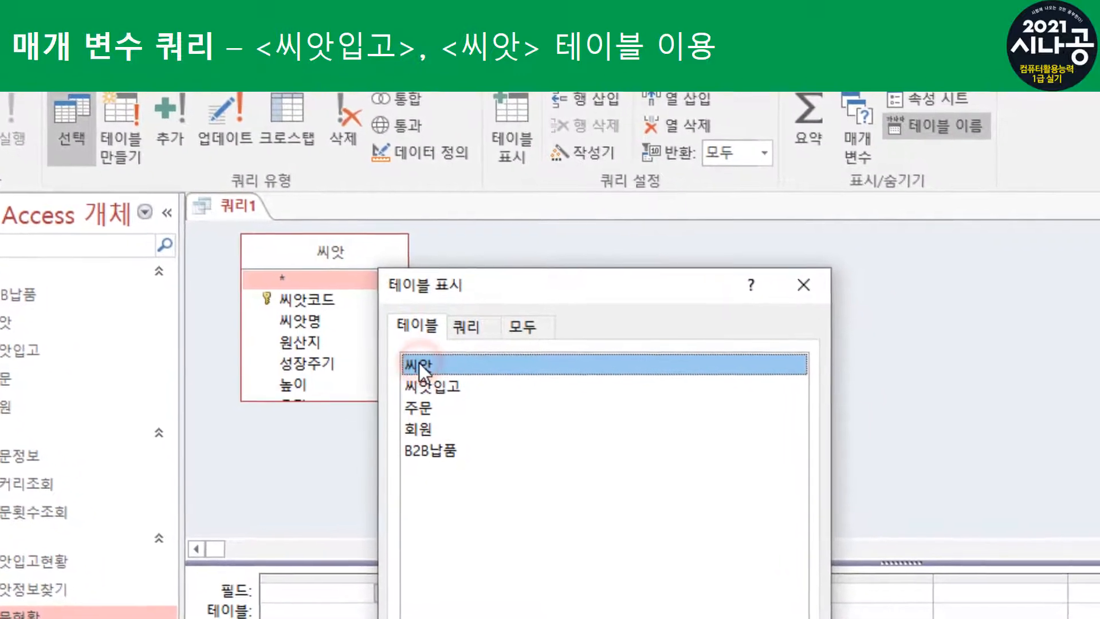
double_click(418, 375)
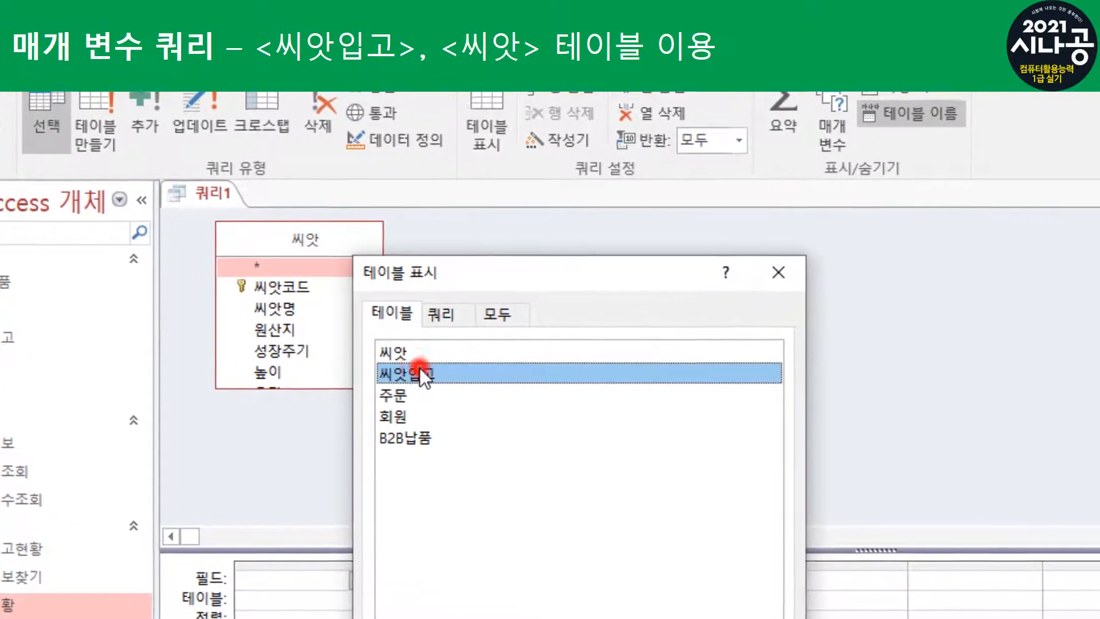
key("Escape")
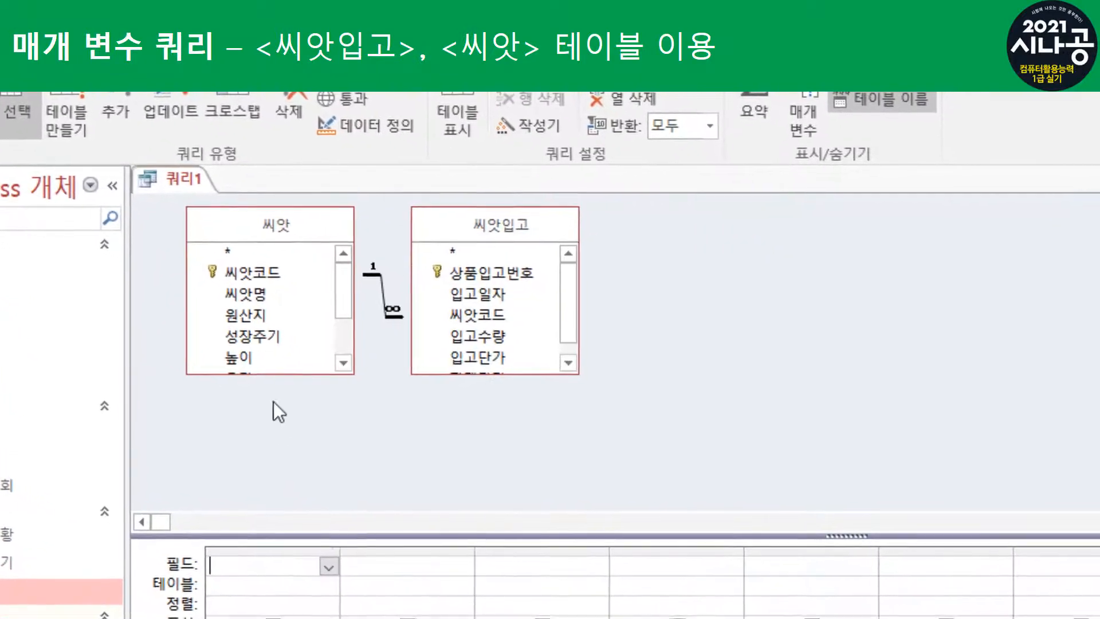
left_click_drag(289, 379, 244, 454)
left_click_drag(466, 349, 453, 373)
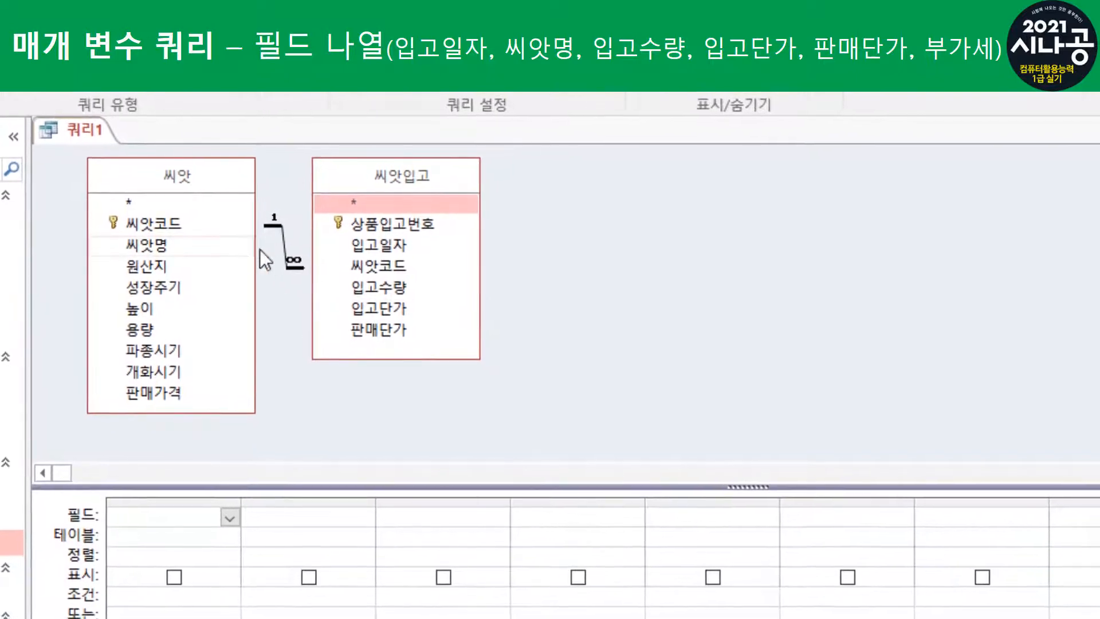
Step: Add the fields 입고일자, 씨앗명, 입고수량, 입고단가 and 판매단가 to the query grid in that order
double_click(397, 244)
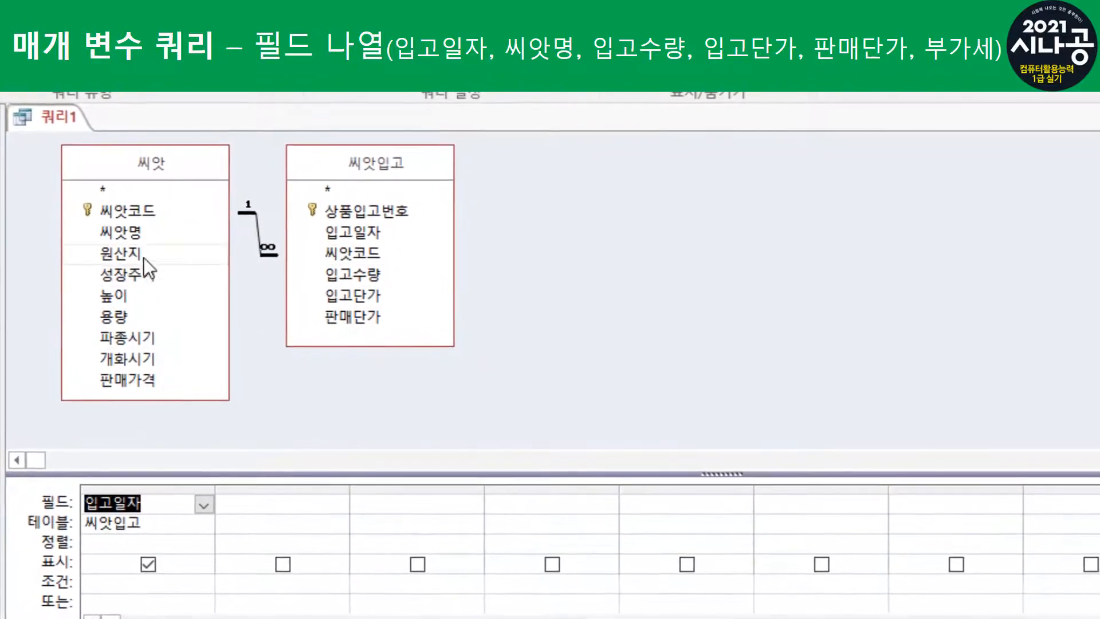
double_click(125, 233)
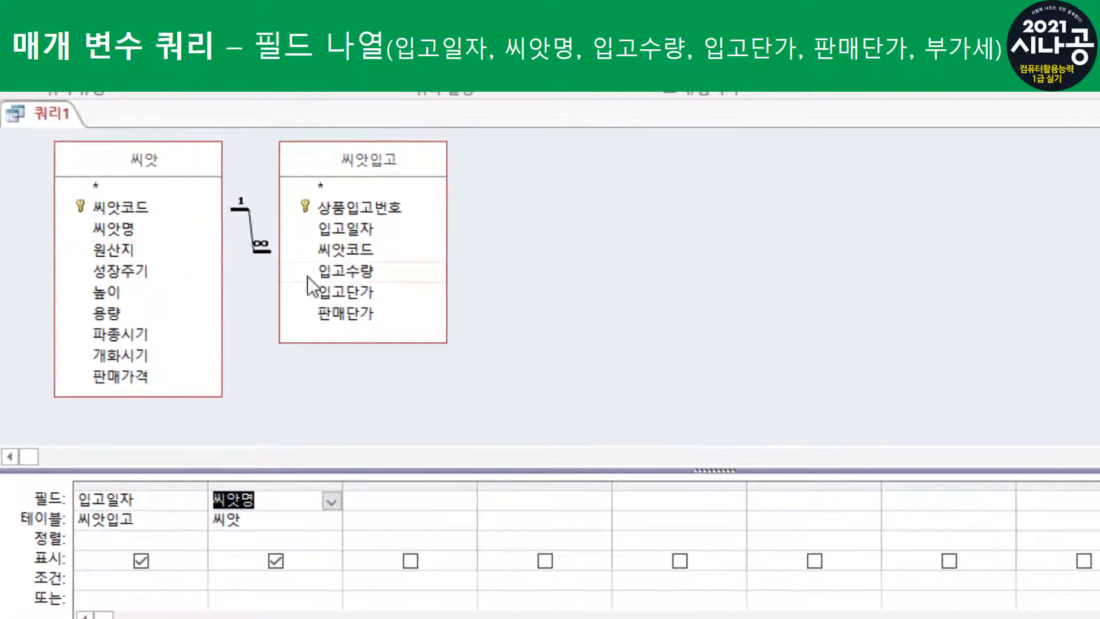
left_click(358, 274)
double_click(354, 273)
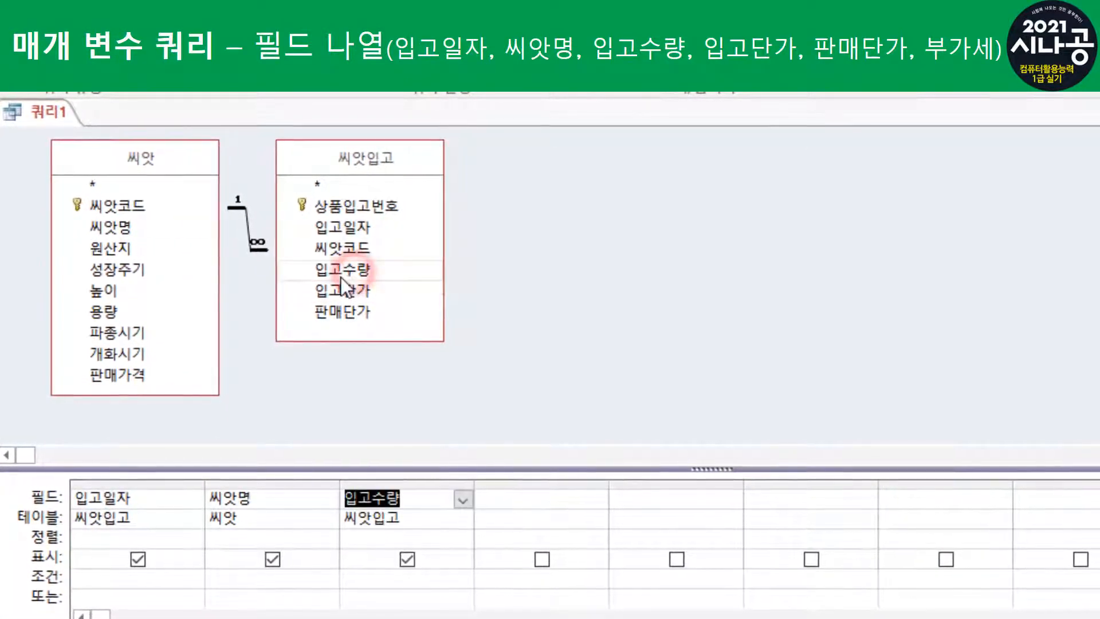
double_click(359, 291)
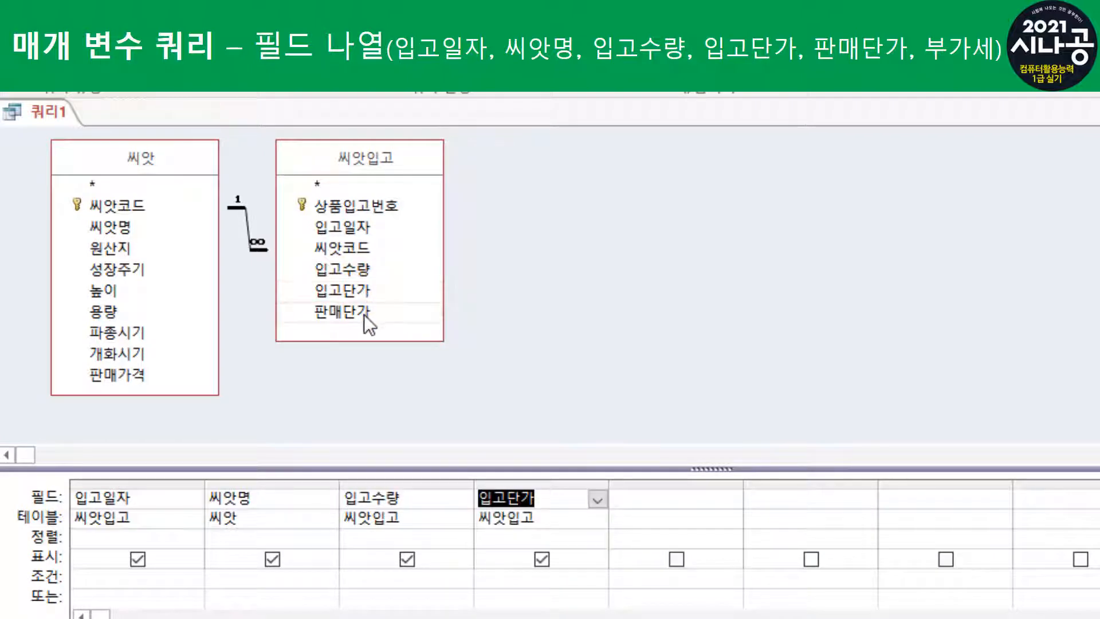
double_click(364, 314)
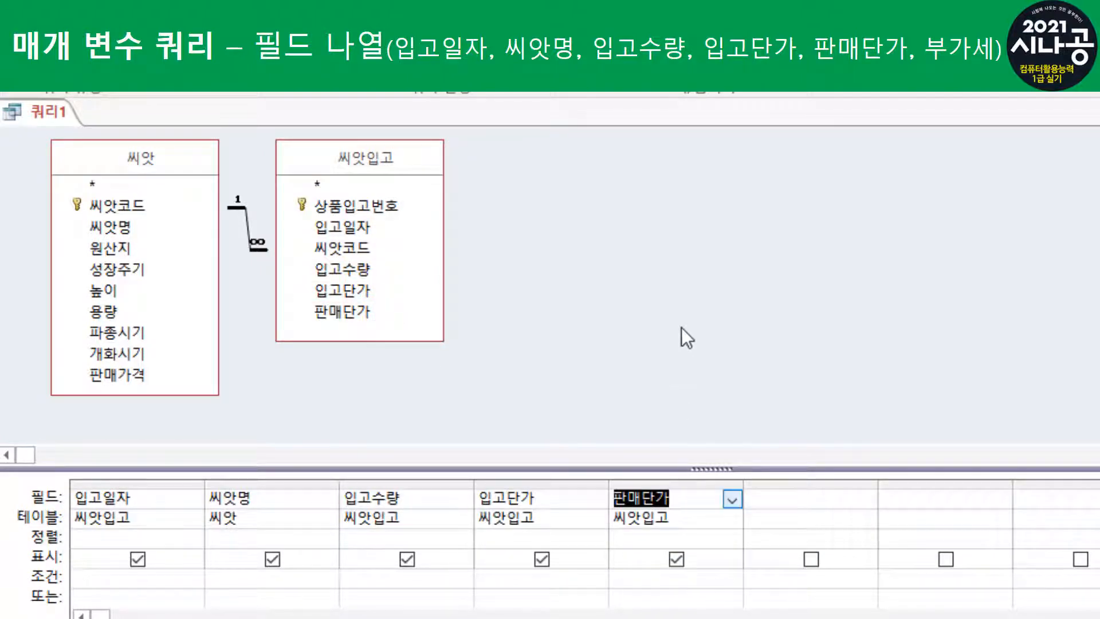
Step: Fit the widths of the filled grid columns to their contents and widen the empty column after 판매단가
left_click(816, 505)
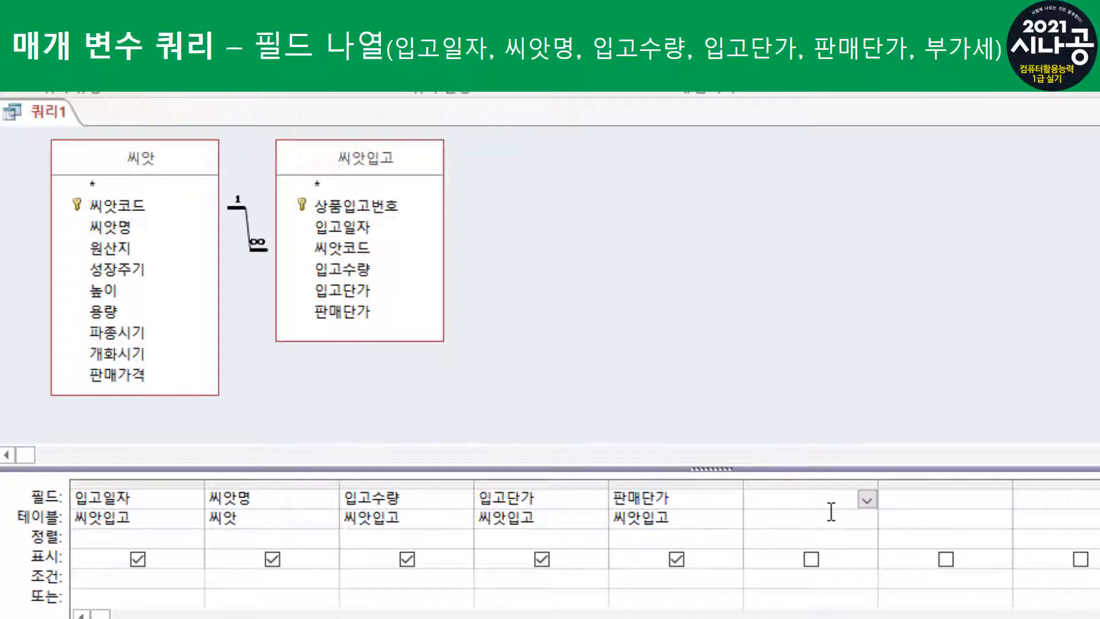
double_click(203, 483)
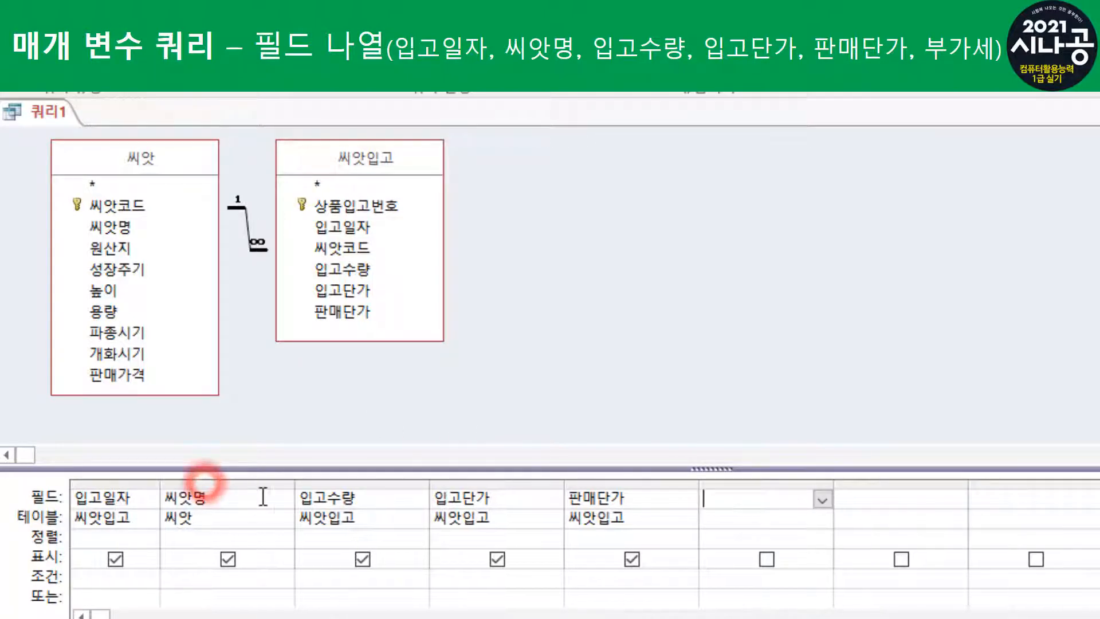
left_click(290, 485)
double_click(292, 484)
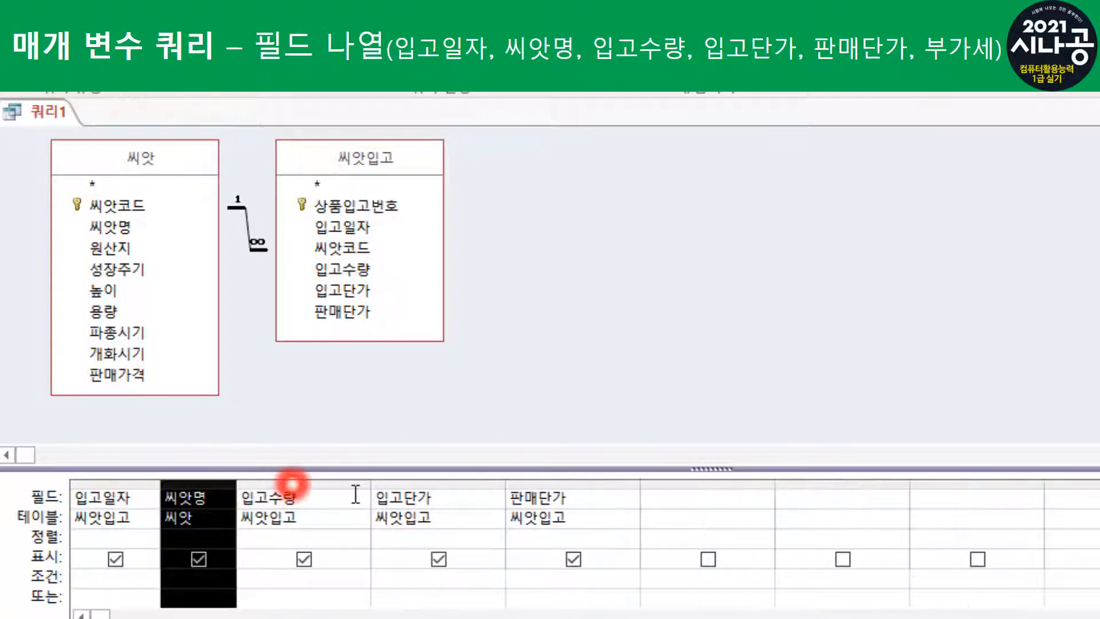
double_click(373, 482)
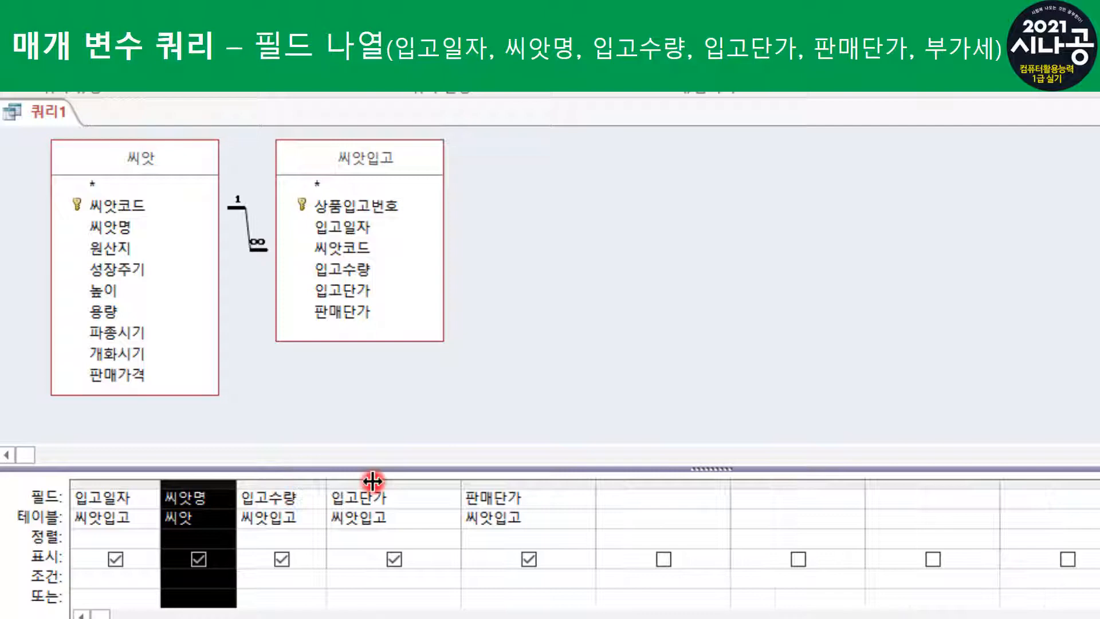
double_click(461, 481)
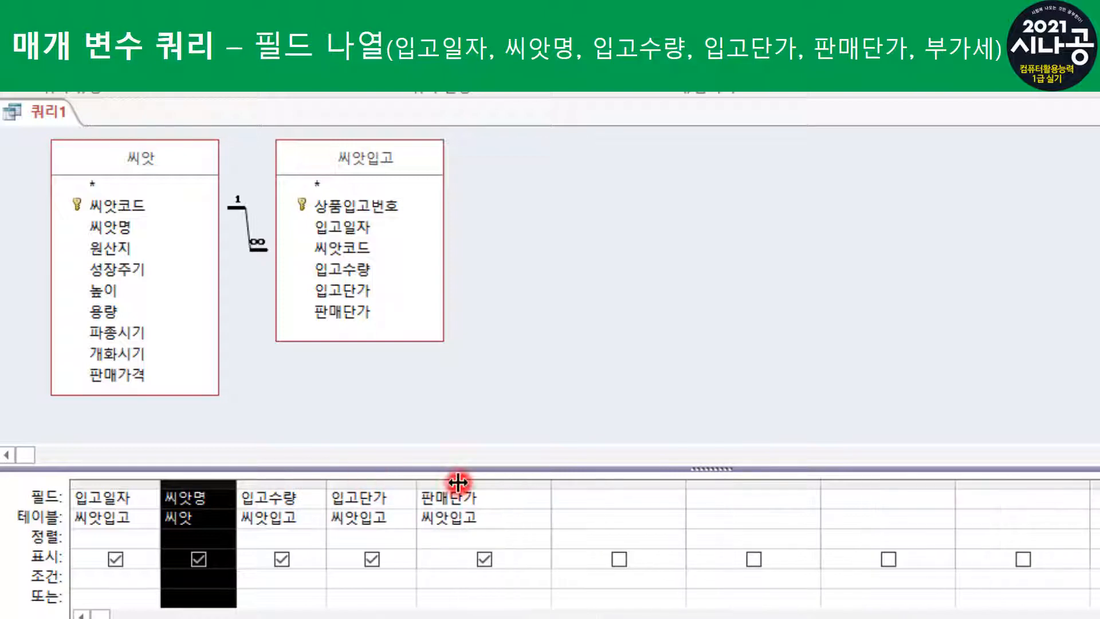
double_click(552, 480)
left_click_drag(642, 480, 955, 469)
Step: Add the calculated field 부가세: IIf([입고단가]<=30000,[판매단가]*0.1,[판매단가]*0.2) in the column after 판매단가
left_click(545, 501)
type("ㅂ")
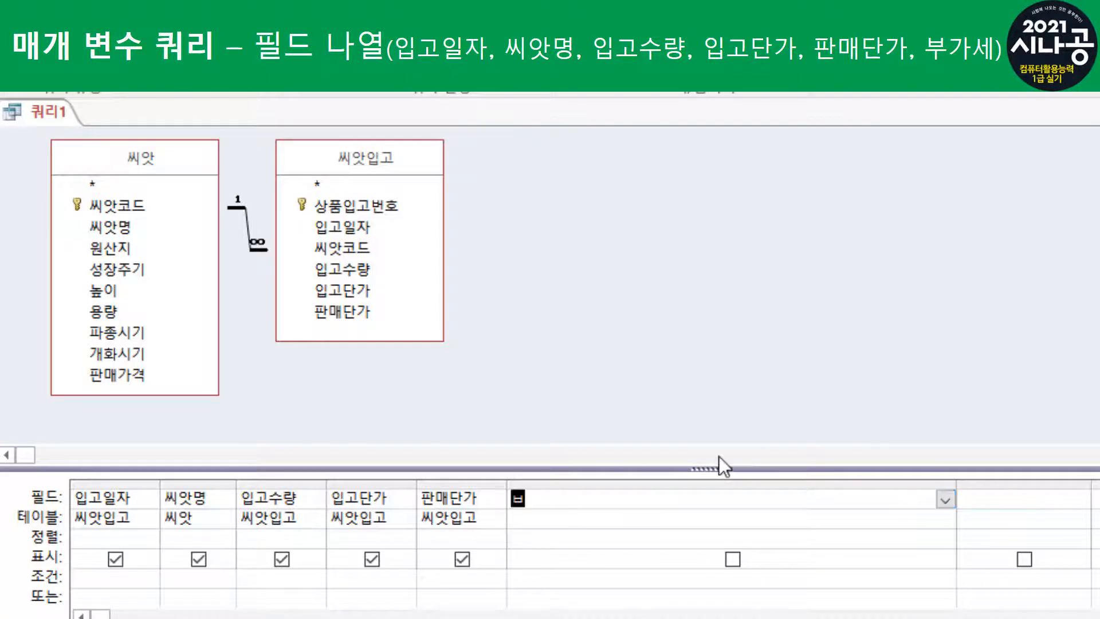
type("가세:")
type("[if(")
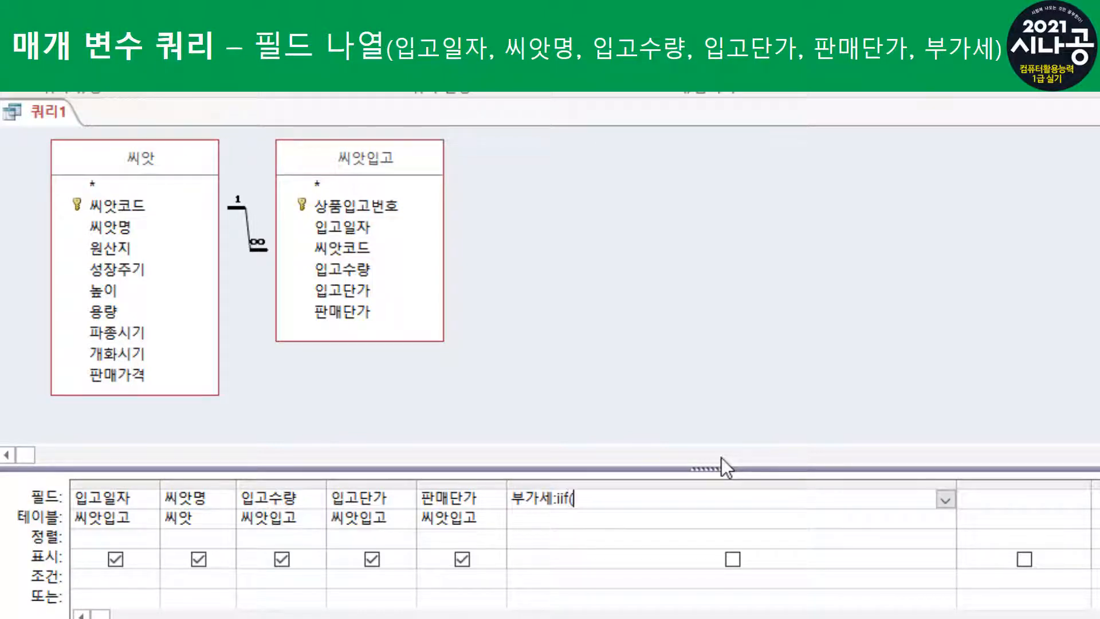
type("[")
type("판매")
key("BackSpace")
key("BackSpace")
type("입고단가]")
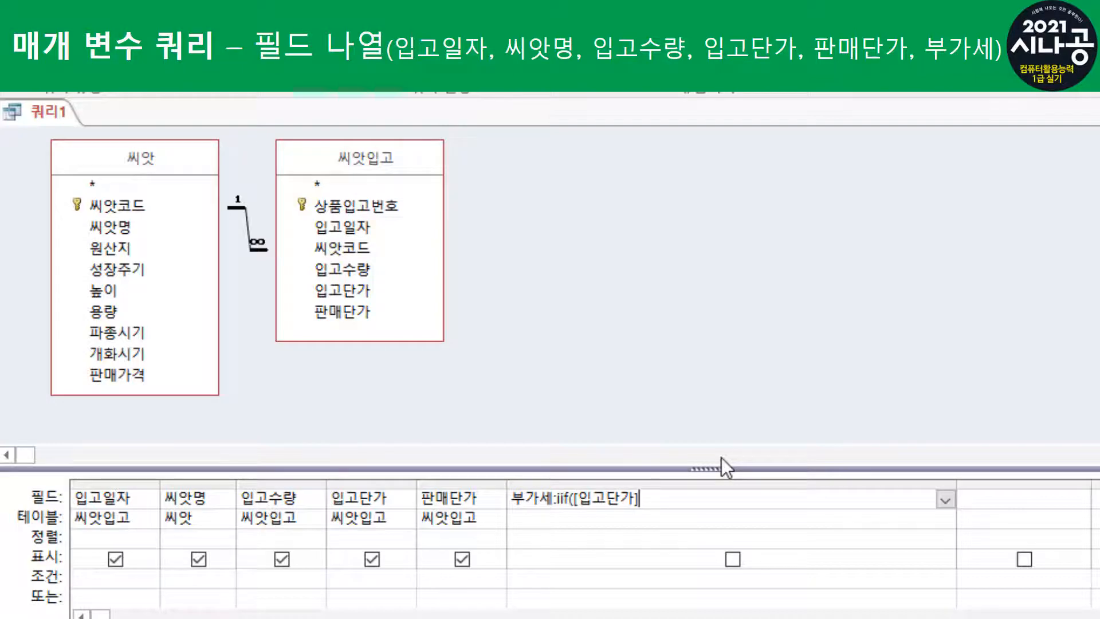
type("<=30000")
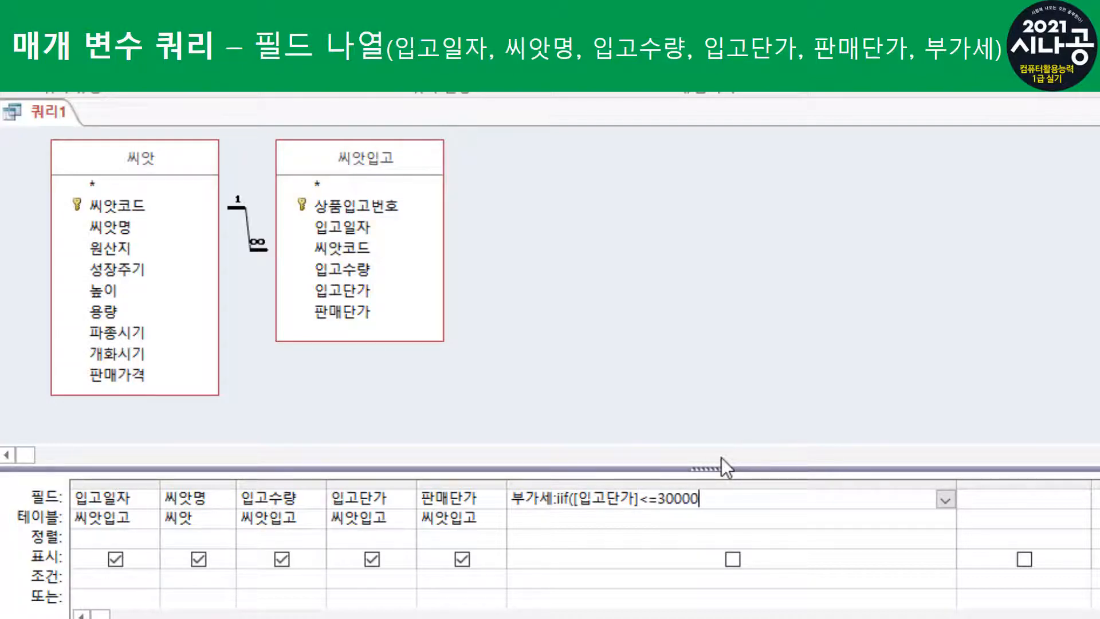
type(",[판매단가]")
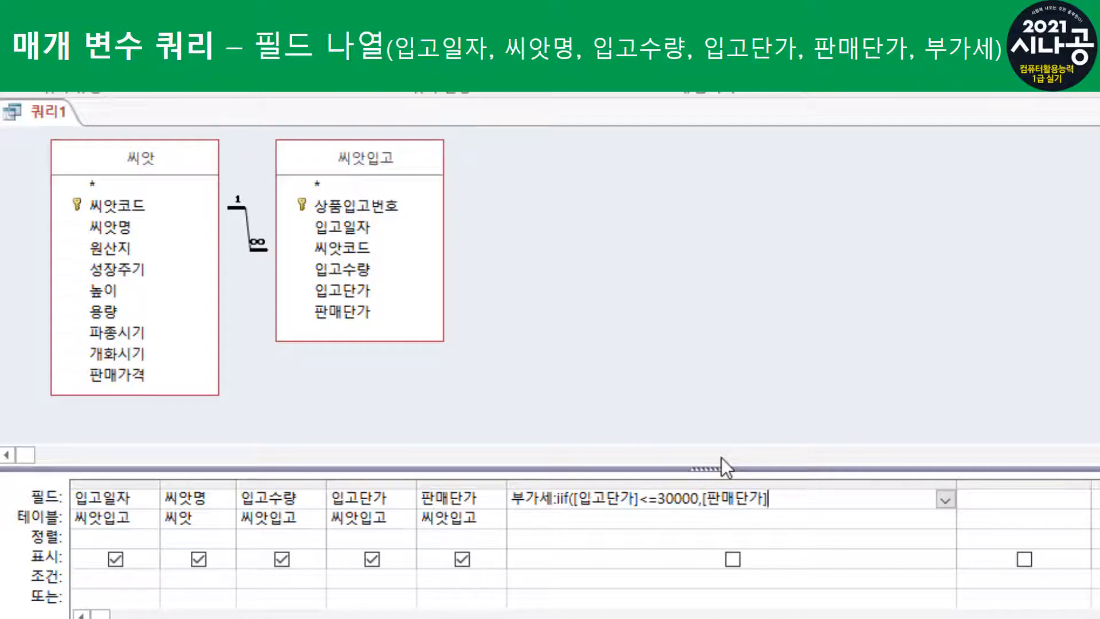
type("*0.1,[판매단가")
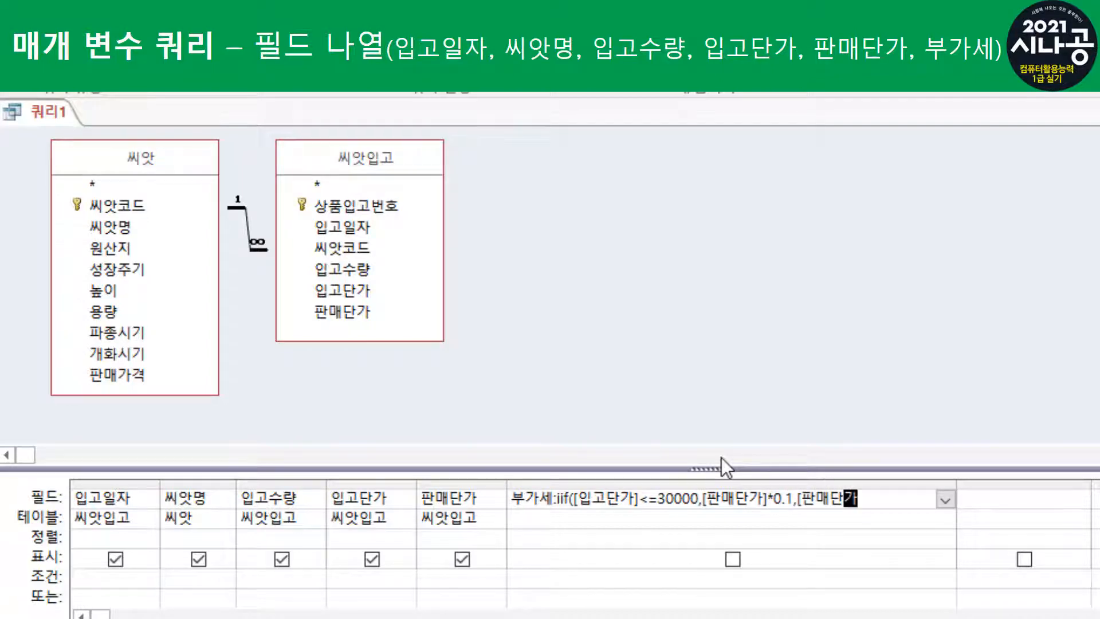
type("]*0")
type(".2)")
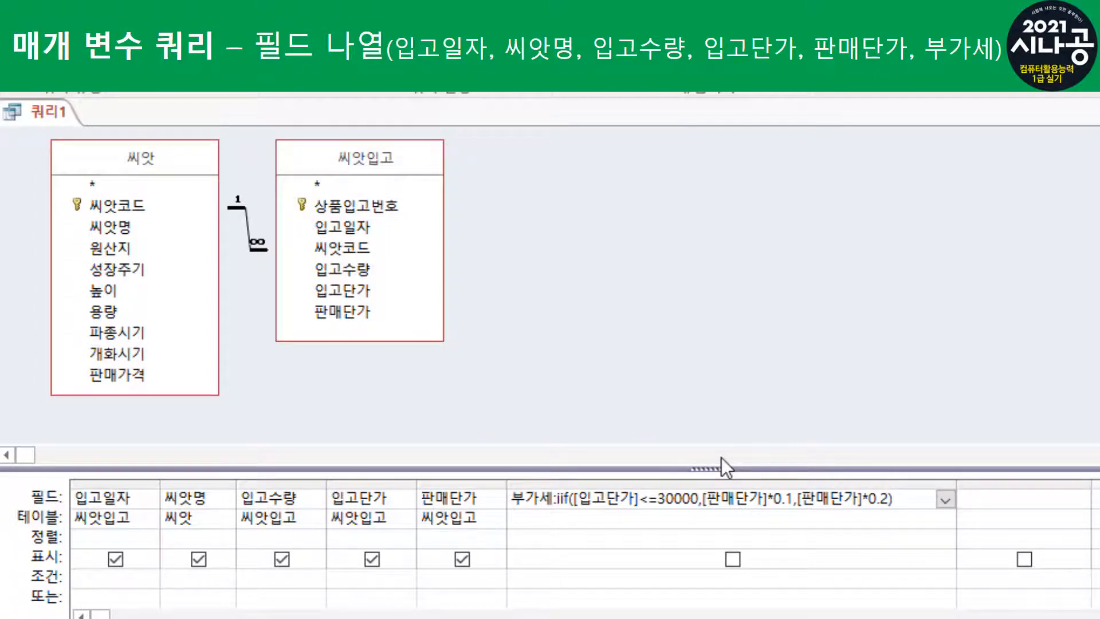
key("Return")
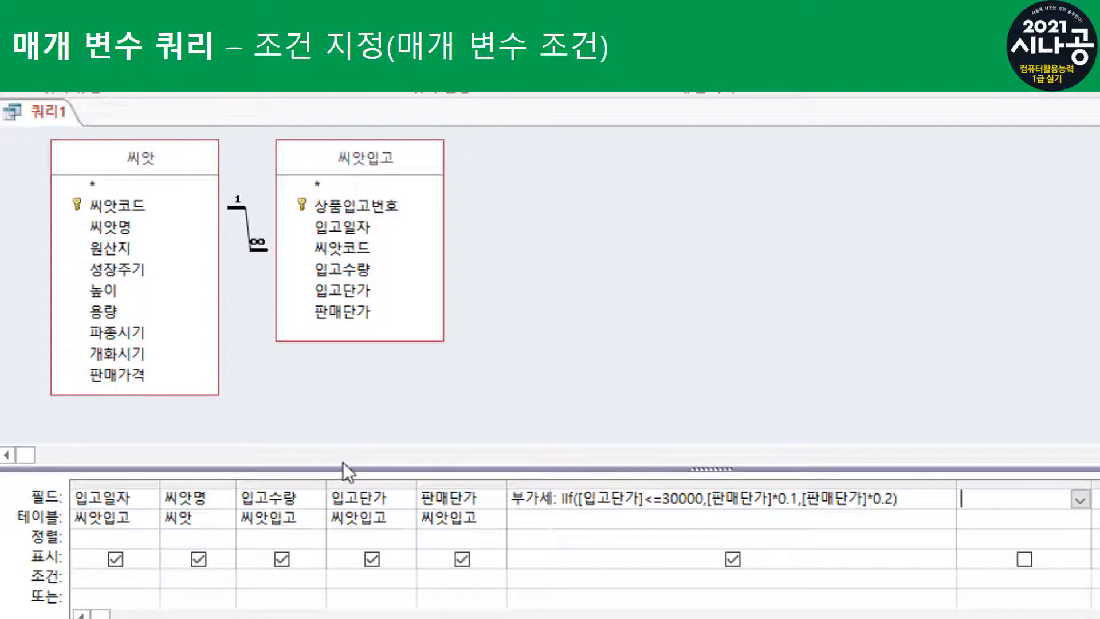
Step: Widen the 씨앗명 column and set its criterion to [검색할 씨앗명의 일부를 입력하세요]
left_click(238, 484)
left_click_drag(238, 484, 445, 487)
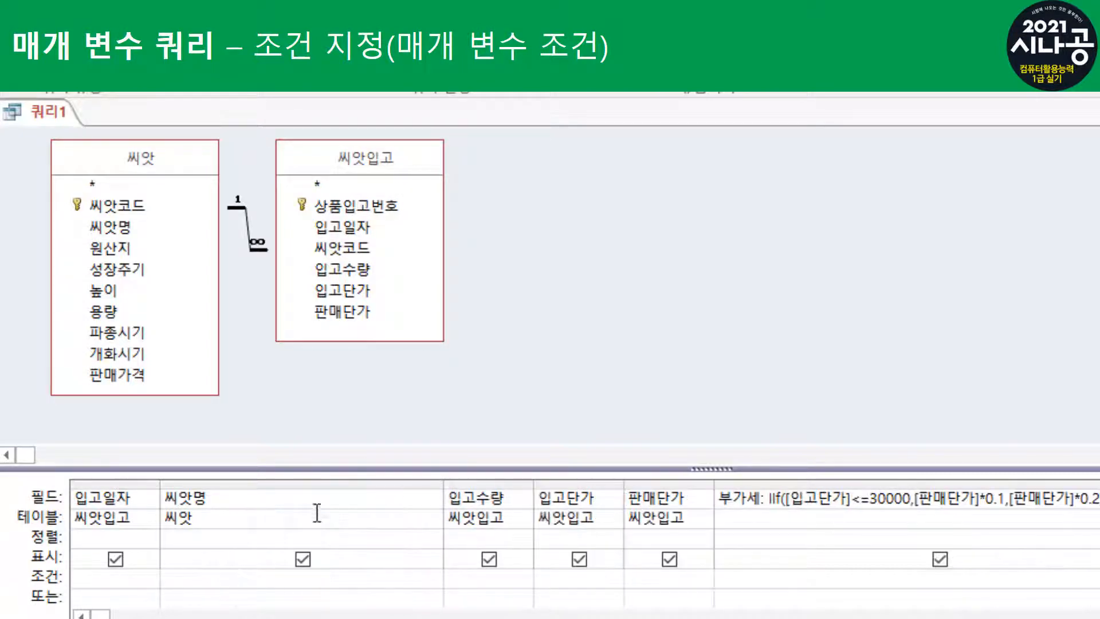
left_click(215, 497)
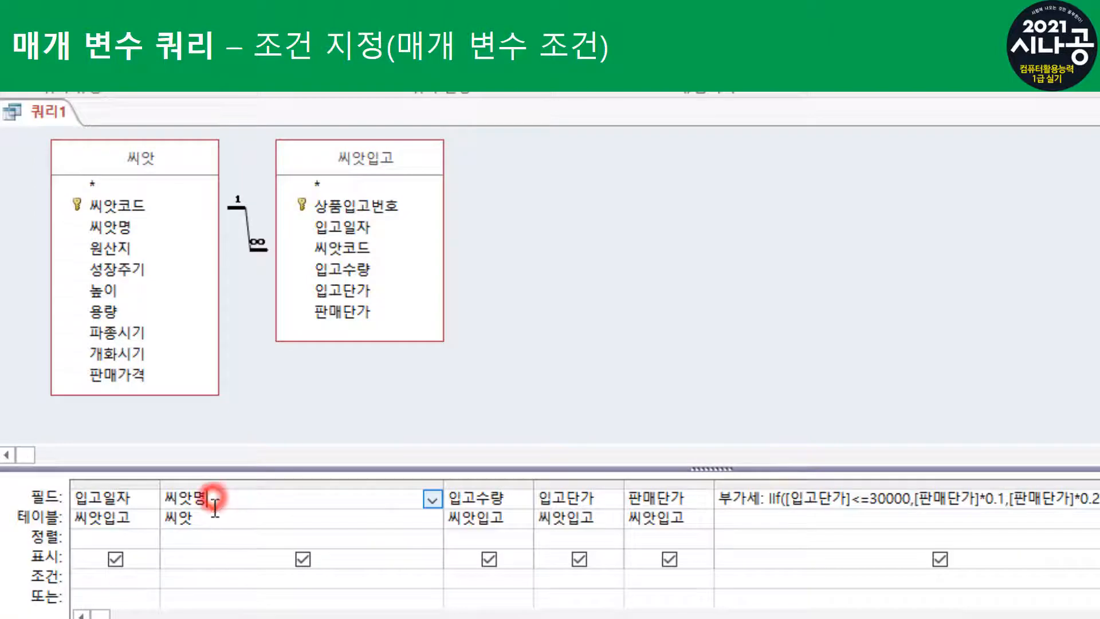
left_click(211, 572)
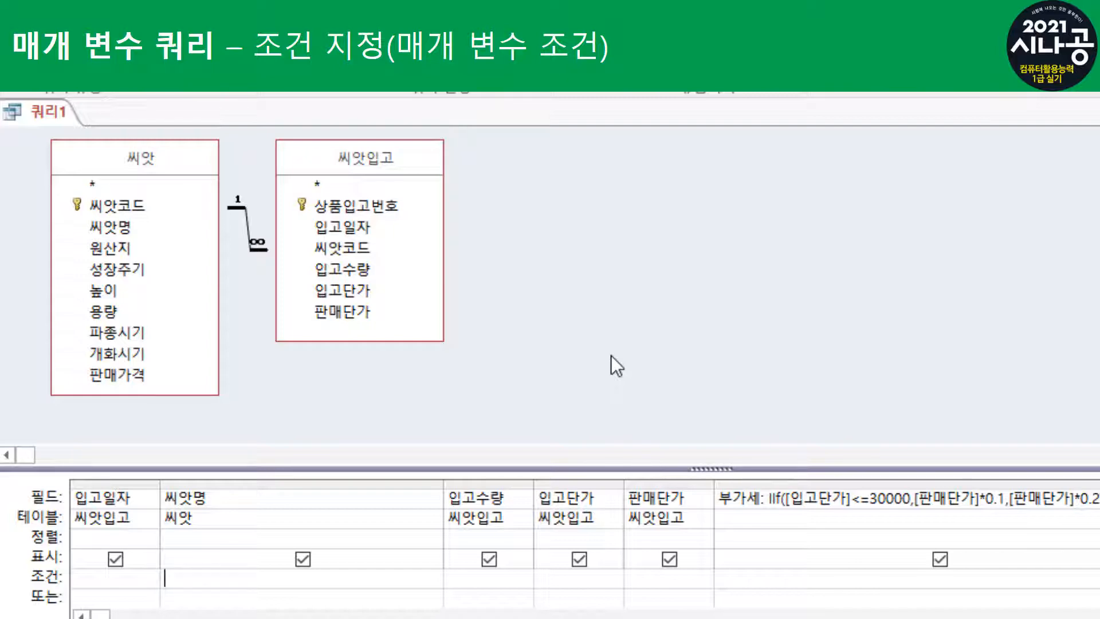
type("검색할 ")
type("씨앗명의 일부")
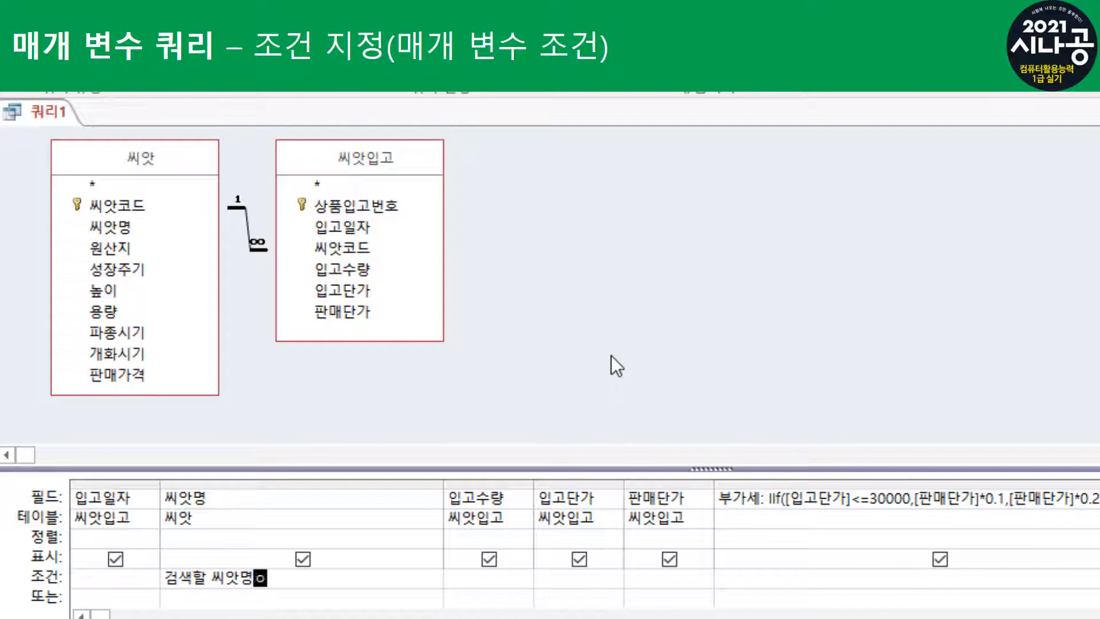
type("를 입력하")
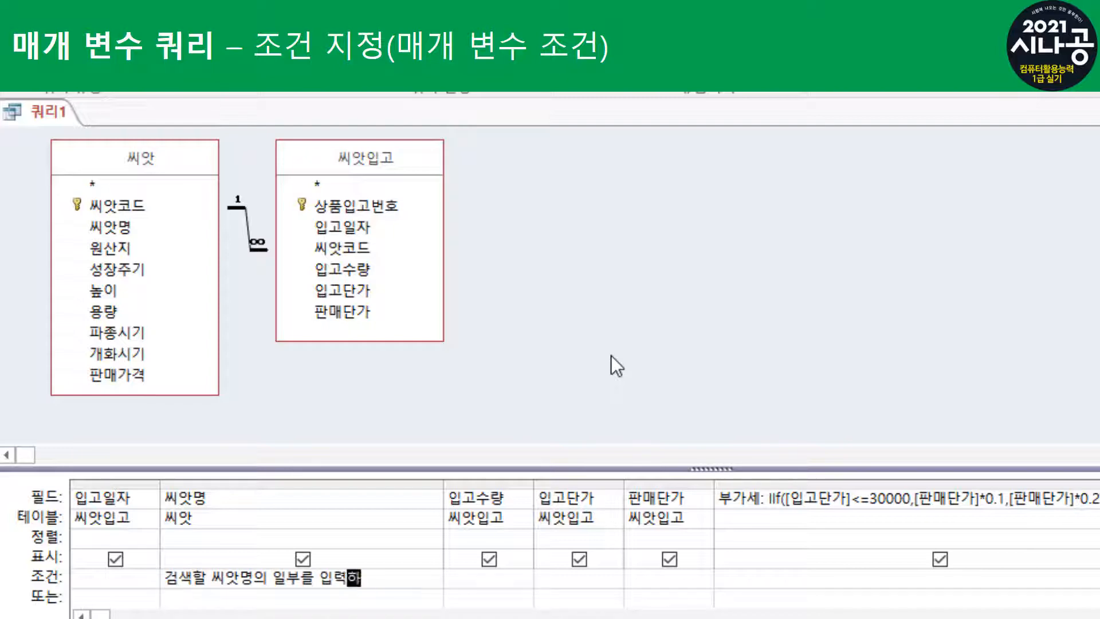
type("세요]")
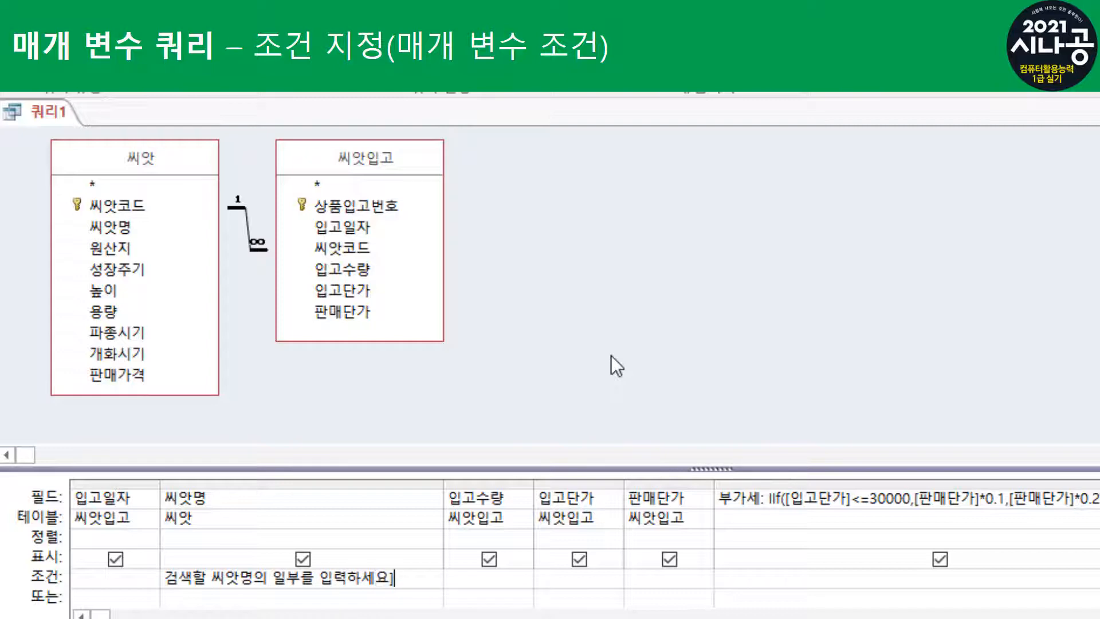
type("[")
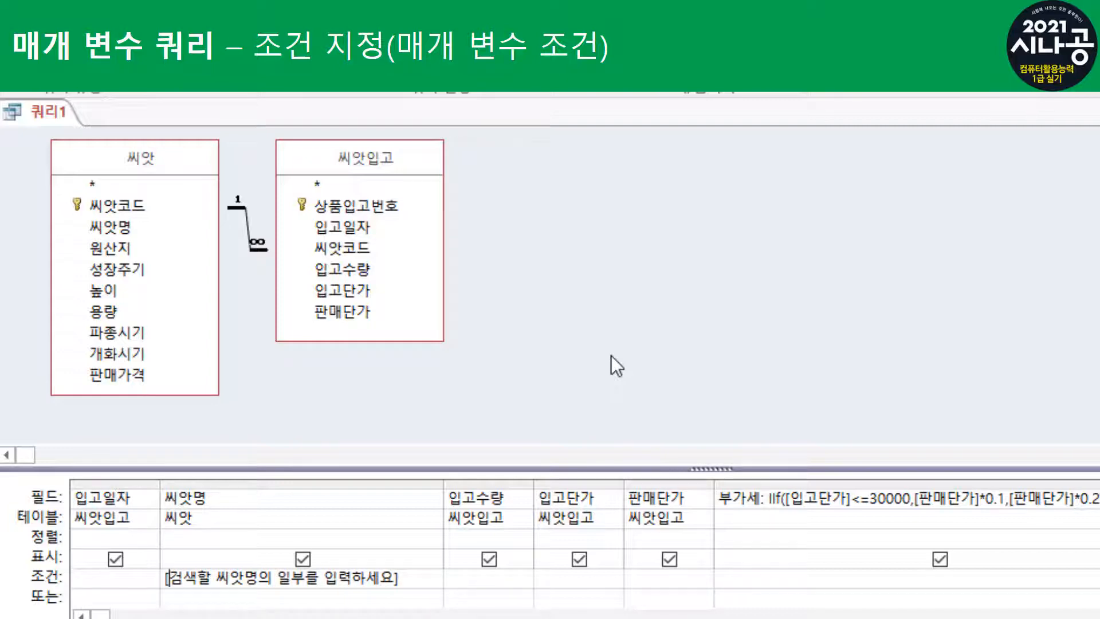
left_click(255, 497)
left_click(410, 578)
left_click_drag(409, 577, 166, 584)
left_click(413, 578)
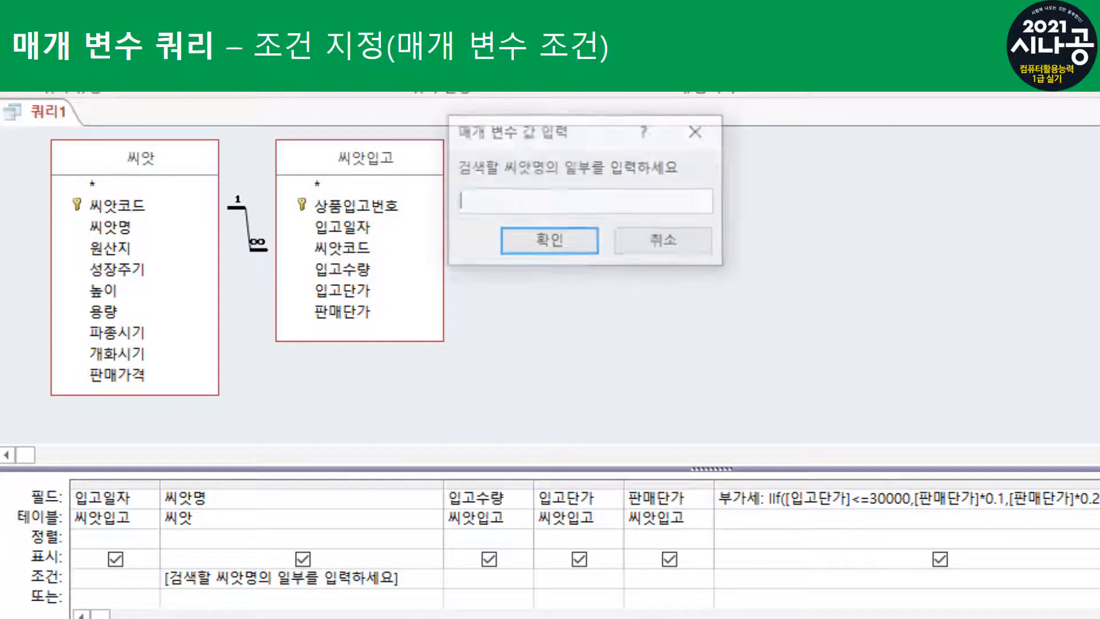
Step: Try 금계국 as the value in the seed-name parameter prompt, clear it and cancel the prompt
left_click_drag(467, 120, 315, 311)
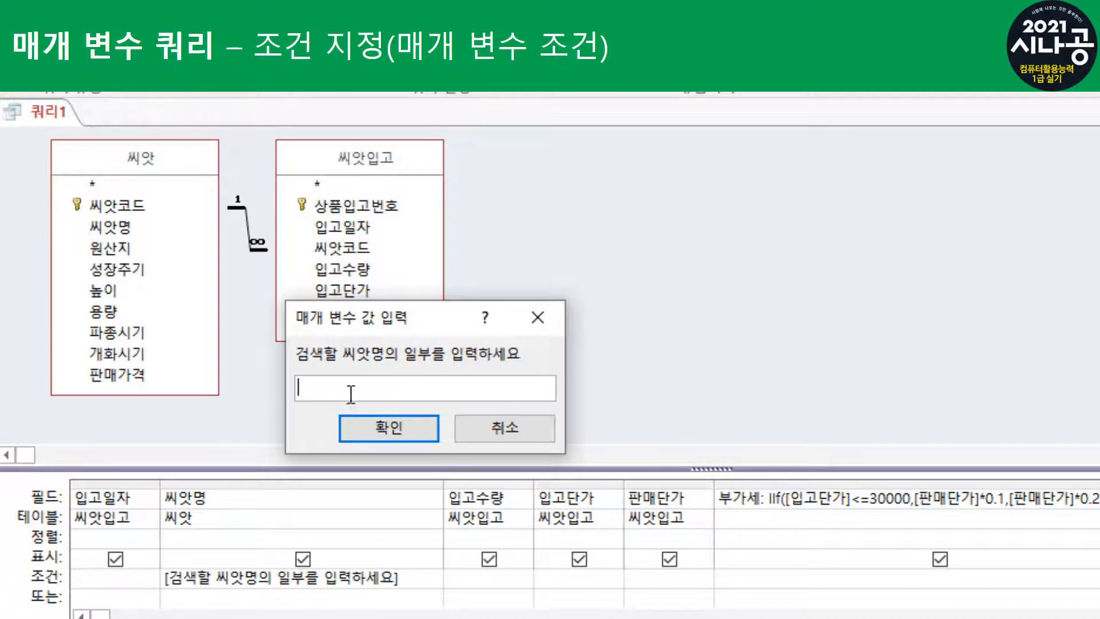
left_click(309, 388)
type("금계국")
left_click_drag(377, 391, 292, 393)
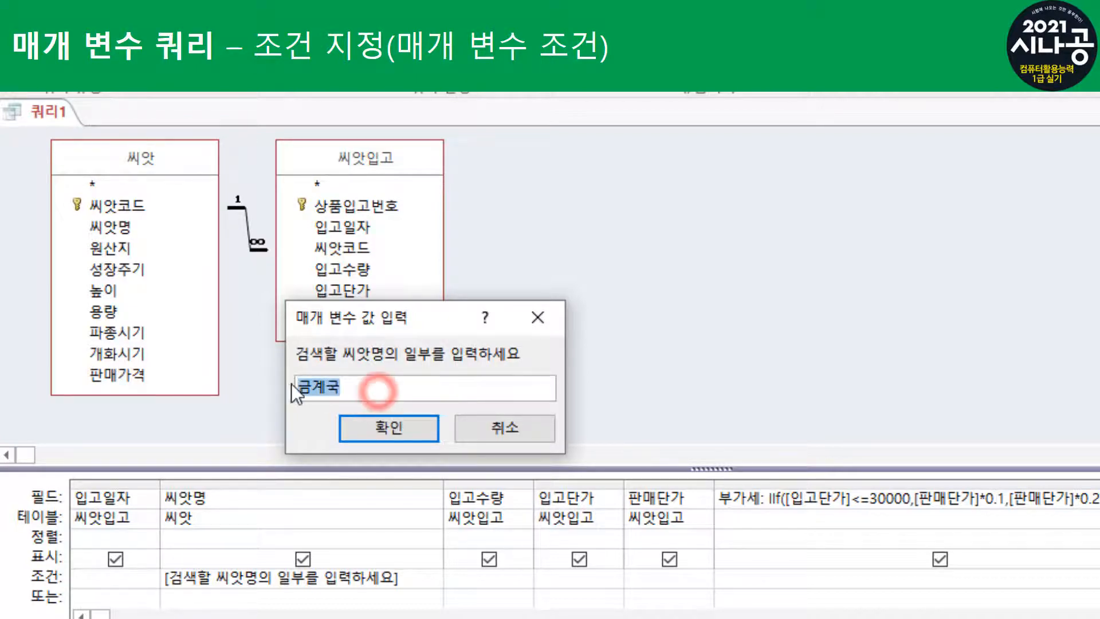
key("Delete")
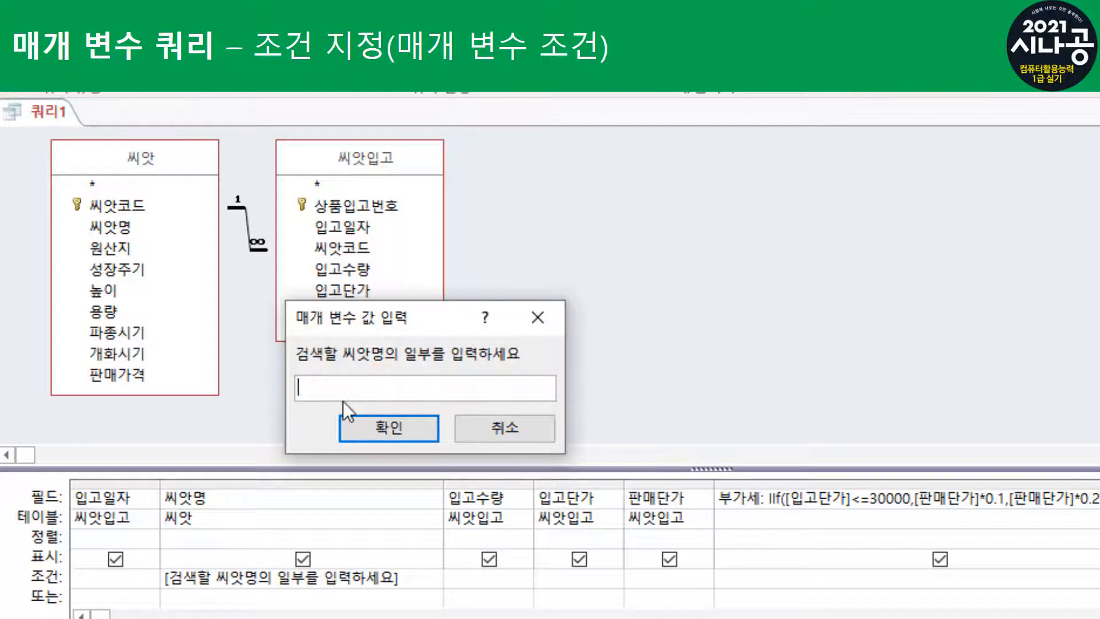
left_click(491, 435)
Step: Copy the 씨앗명 criterion and replace it with the fixed text "금계국"
left_click_drag(421, 577, 74, 578)
key("ctrl+c")
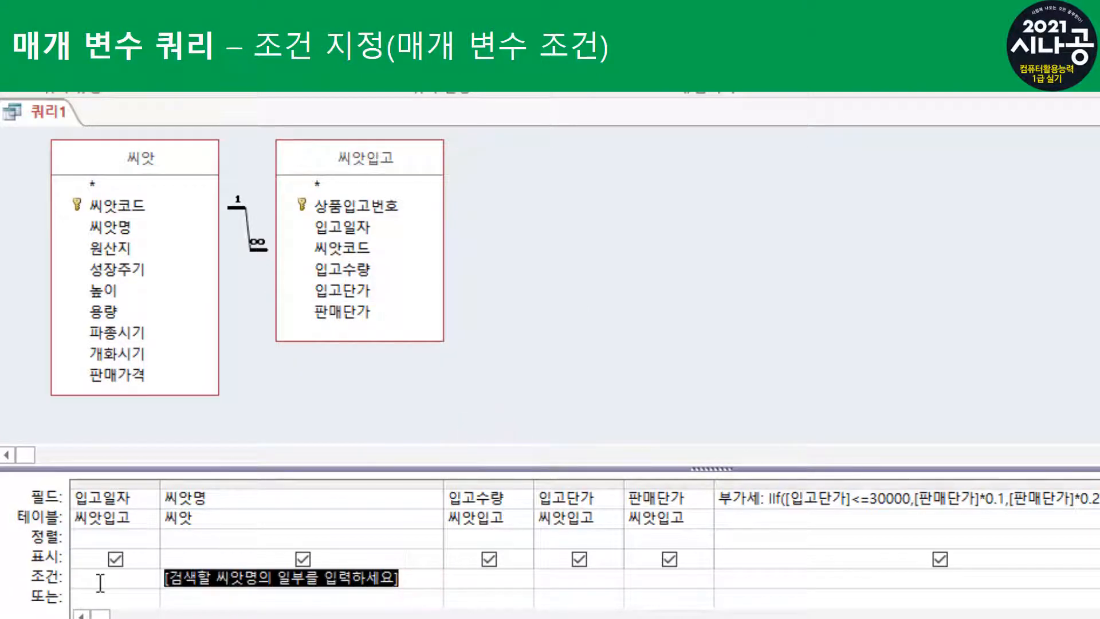
type("금계국")
key("Tab")
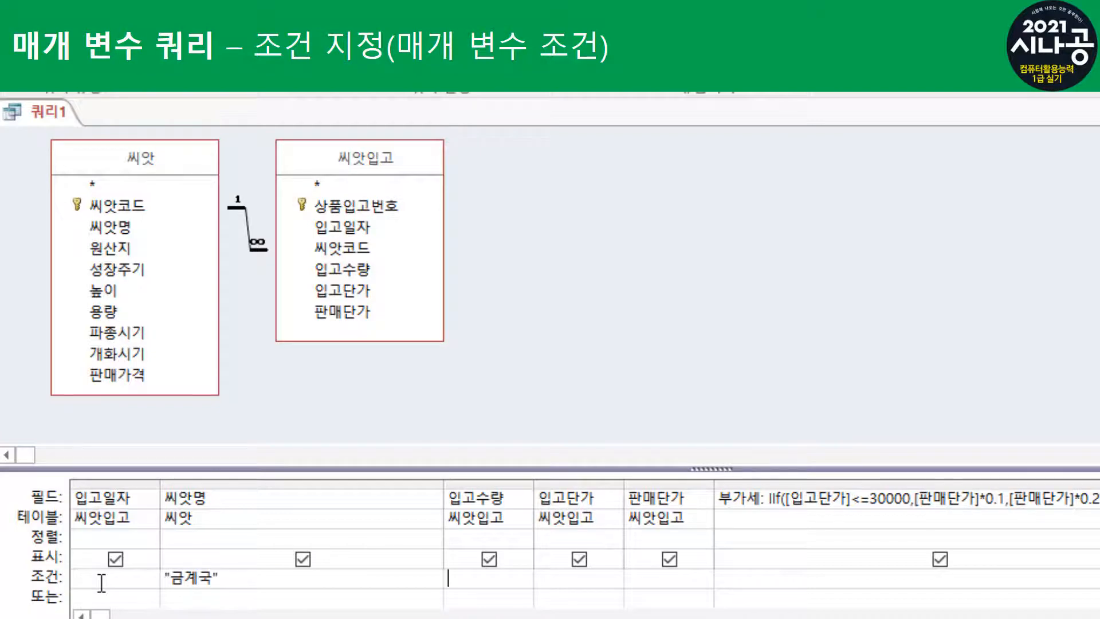
left_click(222, 499)
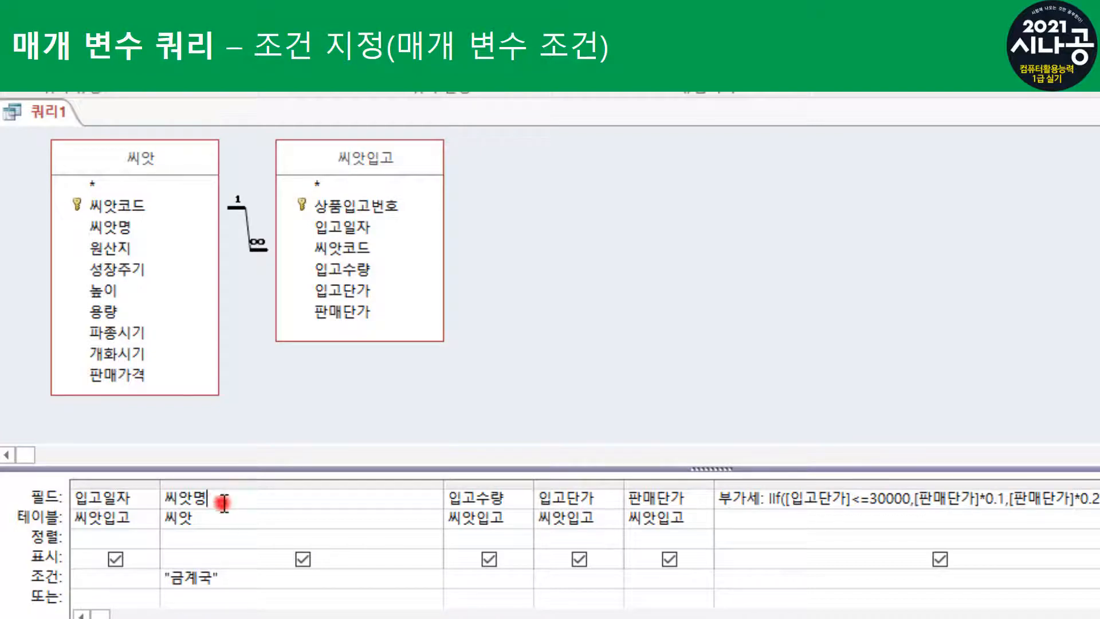
Step: Replace the fixed 씨앗명 criterion with the copied prompt [검색할 씨앗명의 일부를 입력하세요]
left_click(235, 576)
key("BackSpace")
key("BackSpace")
key("BackSpace")
key("BackSpace")
key("BackSpace")
key("ctrl+v")
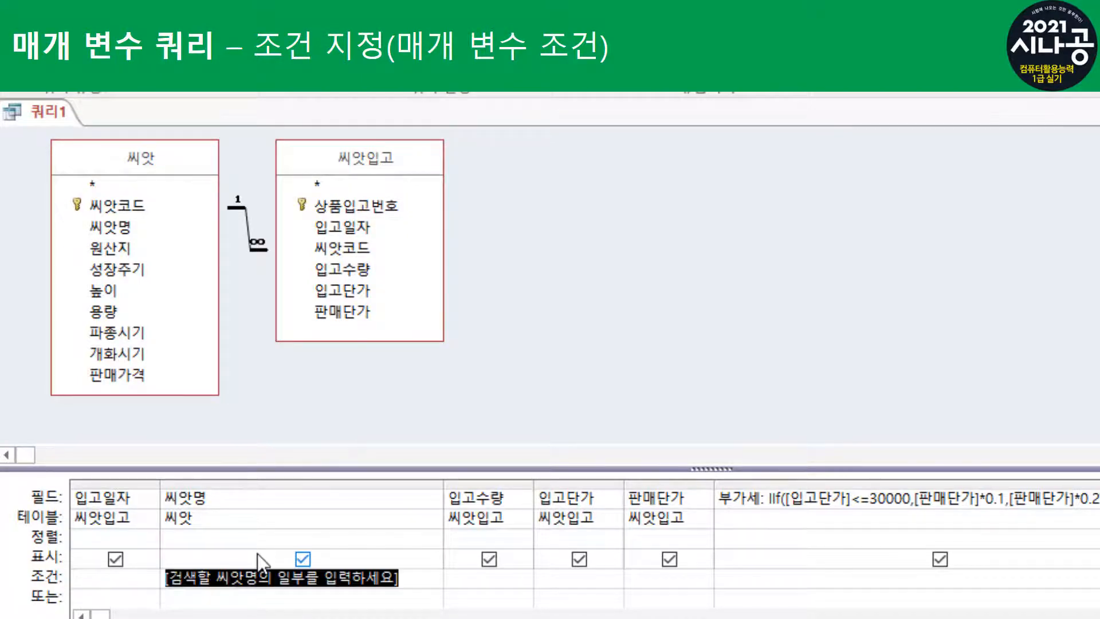
left_click(422, 582)
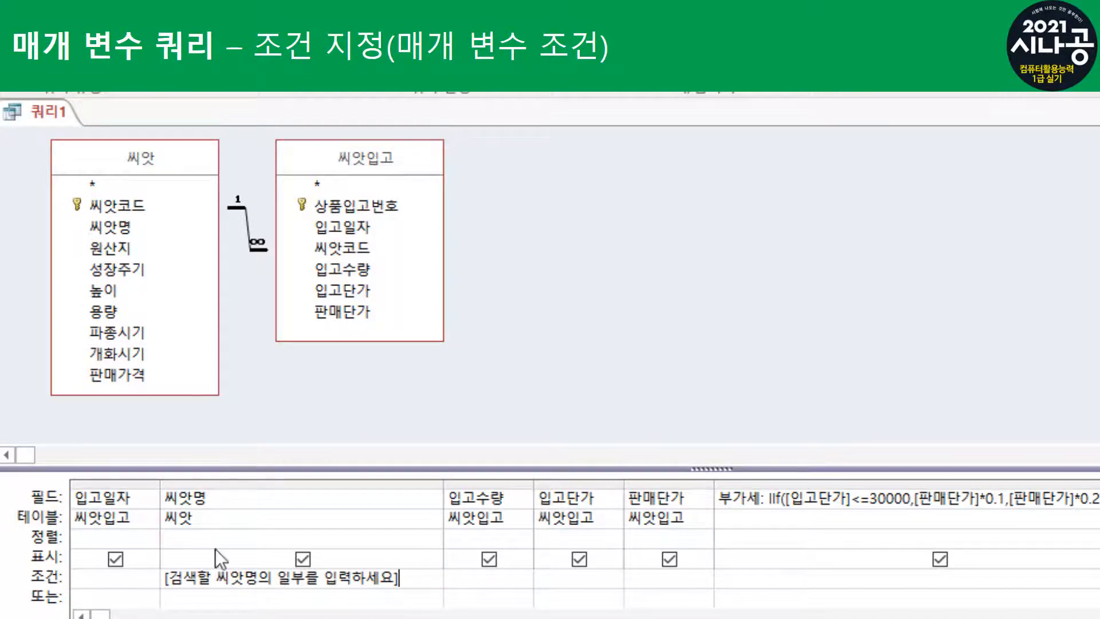
Step: Change the 씨앗명 criterion to Like "*" & [검색할 씨앗명의 일부를 입력하세요] & "*" and fit the column width to it
left_click(413, 578)
type("like ")
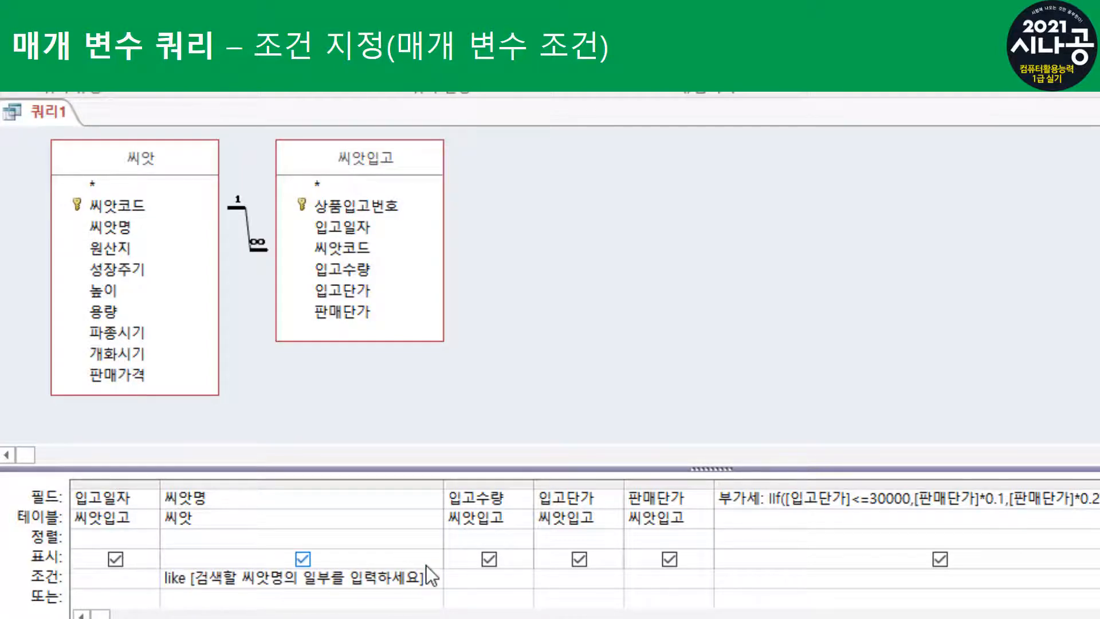
type("\"*\" &")
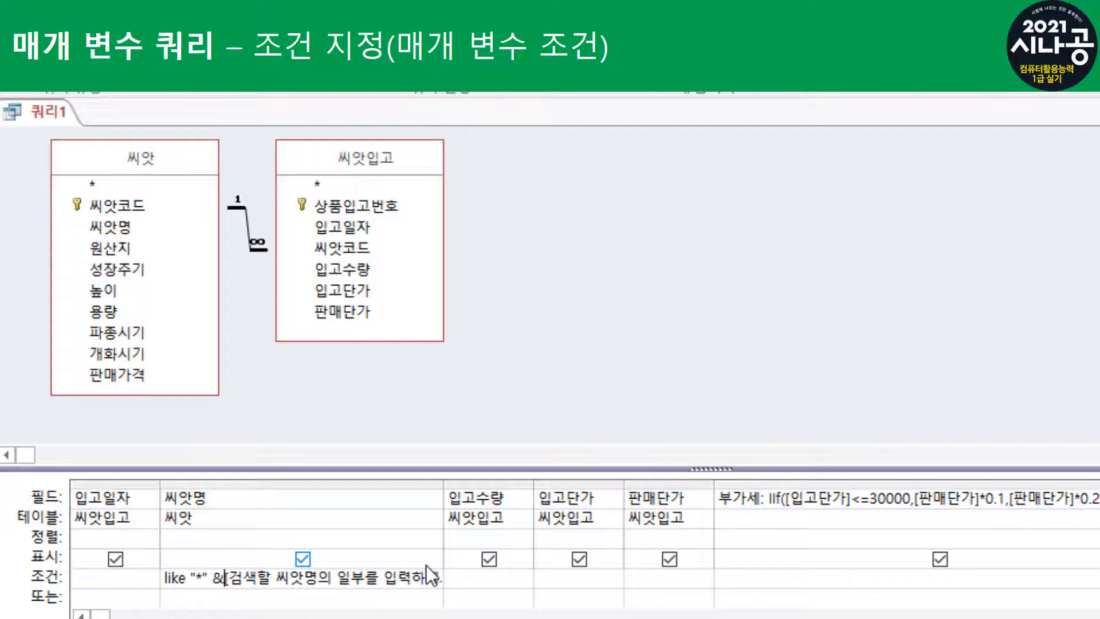
key("End")
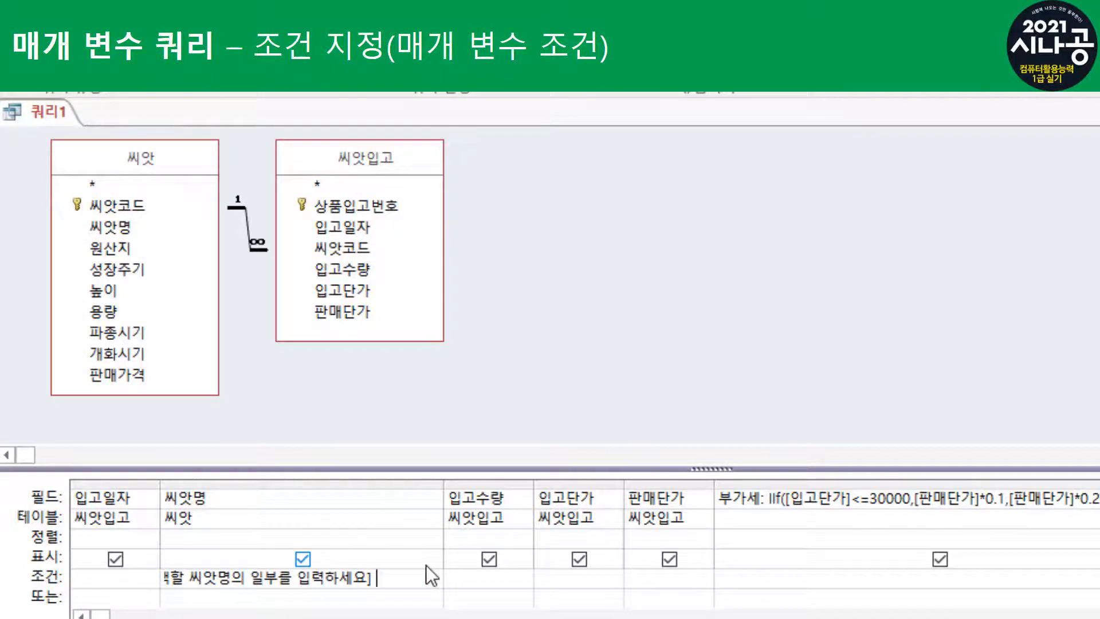
type("& \"*\"")
key("Return")
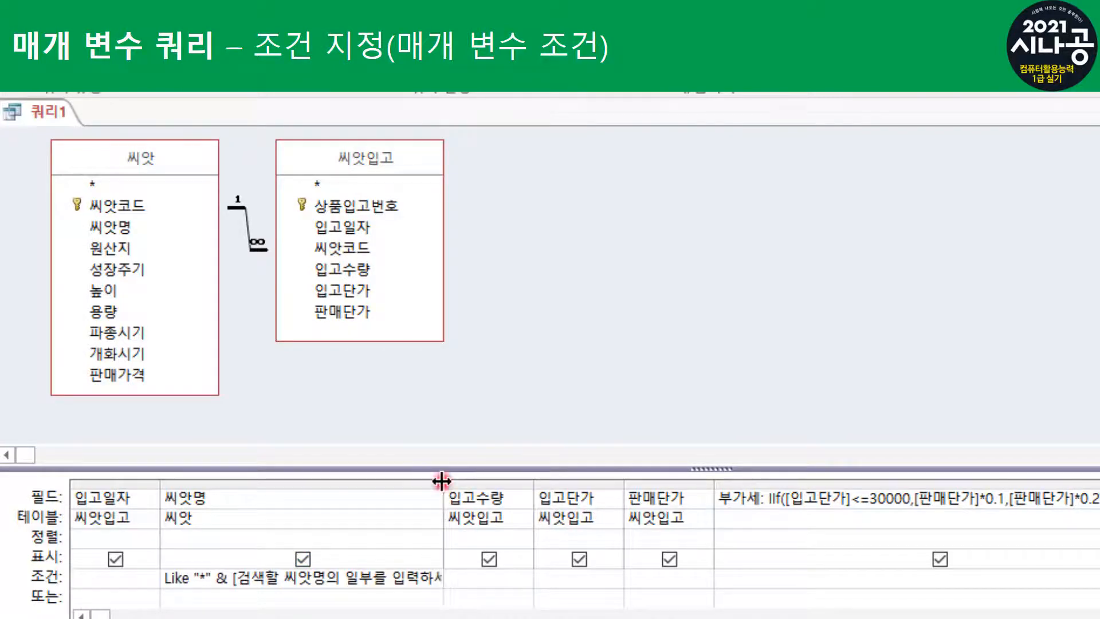
double_click(441, 482)
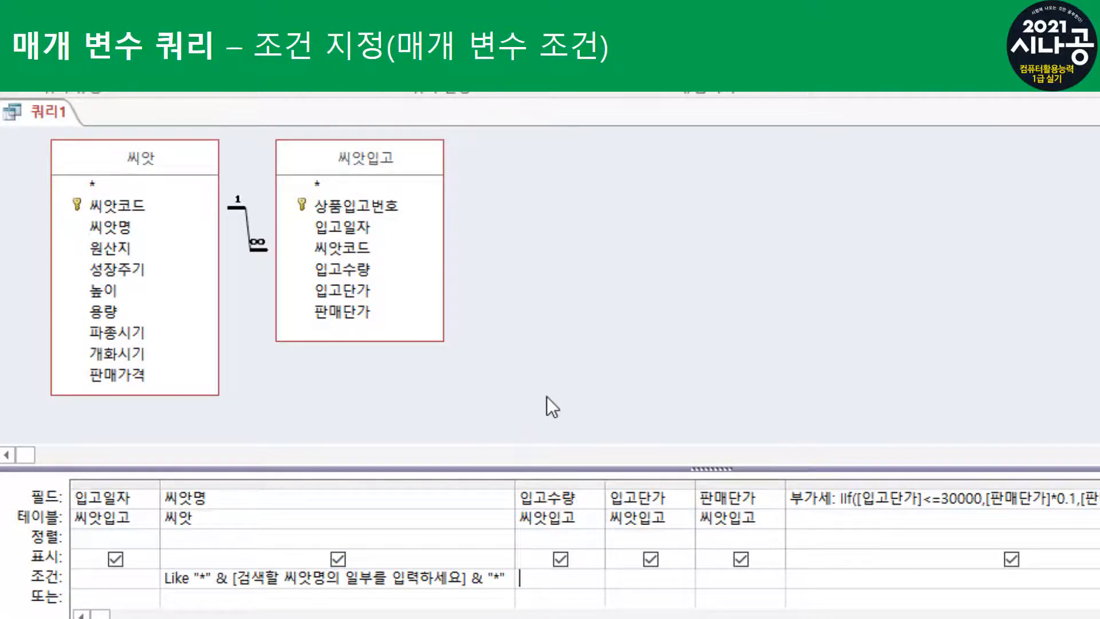
left_click(562, 397)
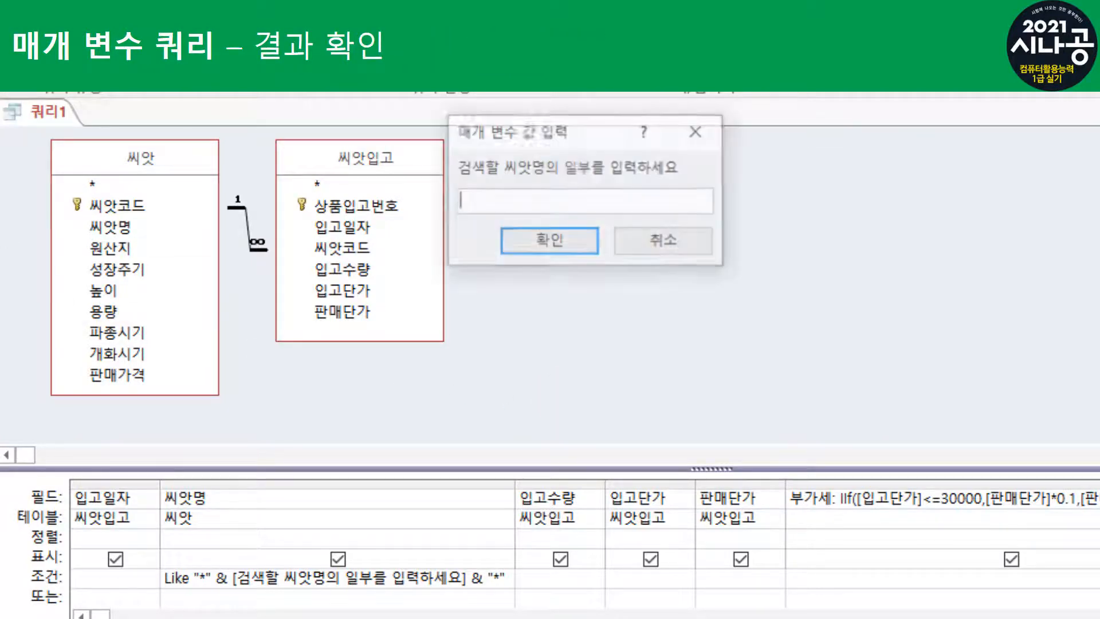
Step: Run the query with 국 as the part of the seed name to search for
left_click_drag(529, 143, 424, 322)
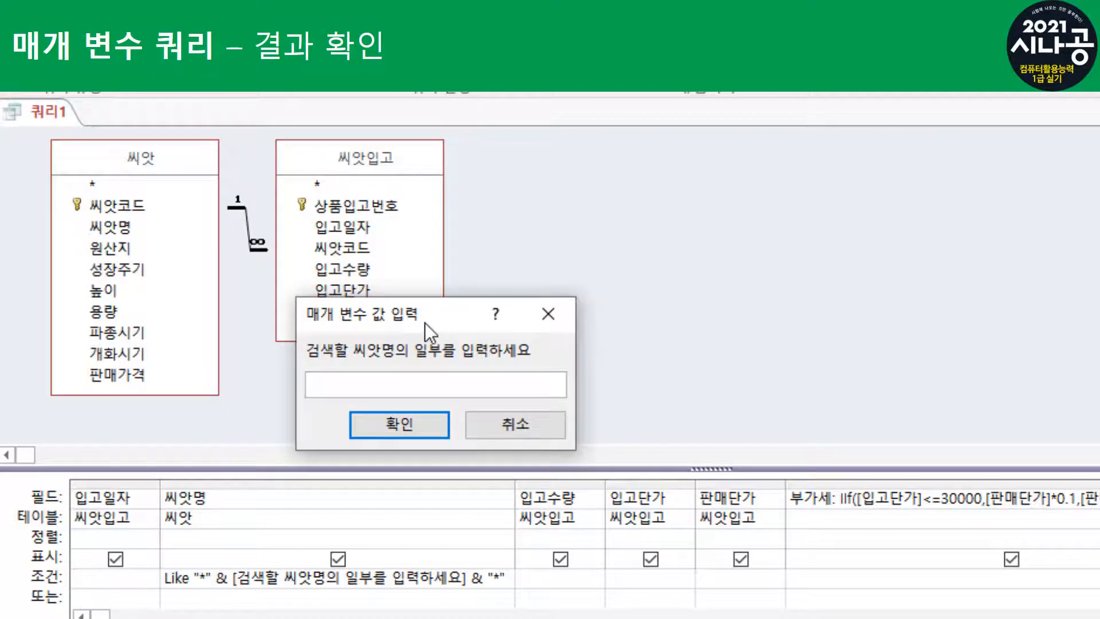
type("rnr")
key("BackSpace")
key("BackSpace")
type("ㄱ")
left_click(399, 424)
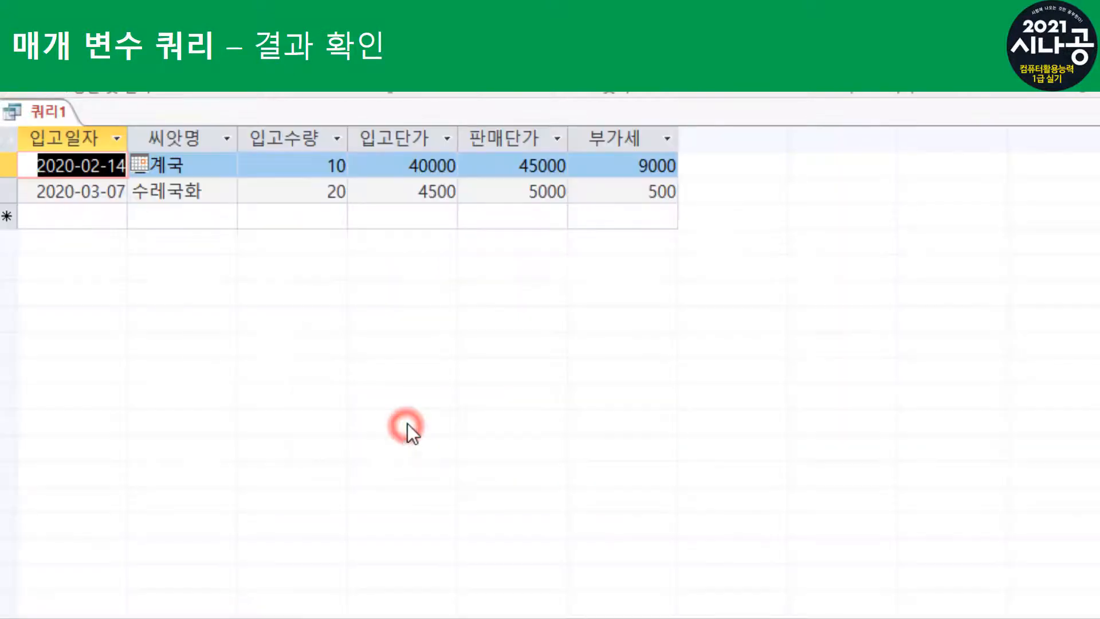
Step: Check the 씨앗명, 입고단가, 판매단가 and 부가세 values in the query result
left_click(201, 168)
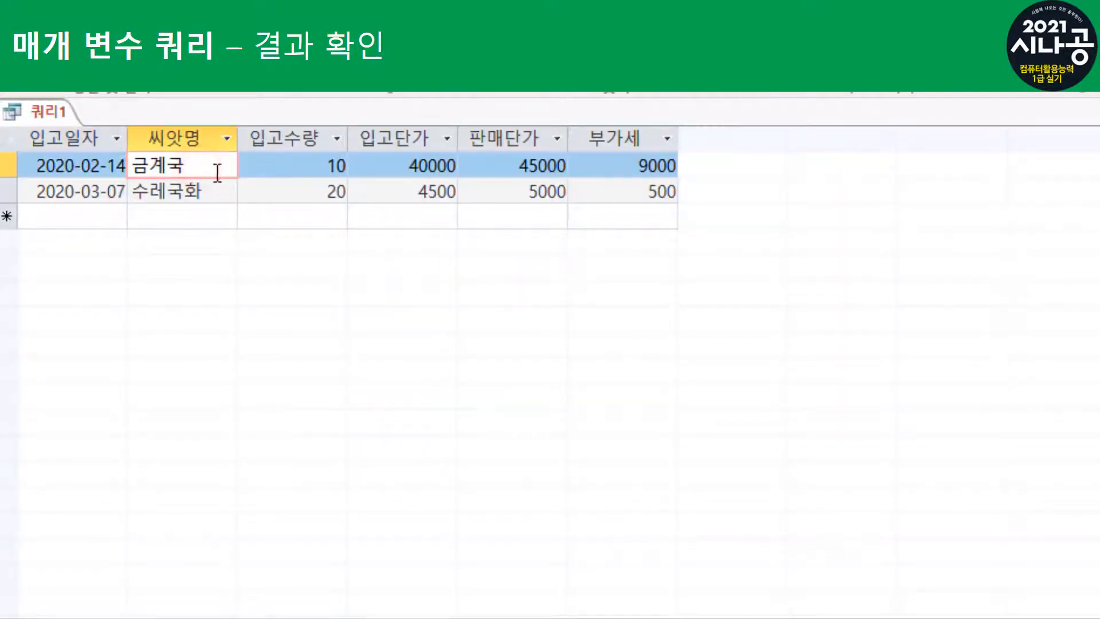
left_click(227, 194)
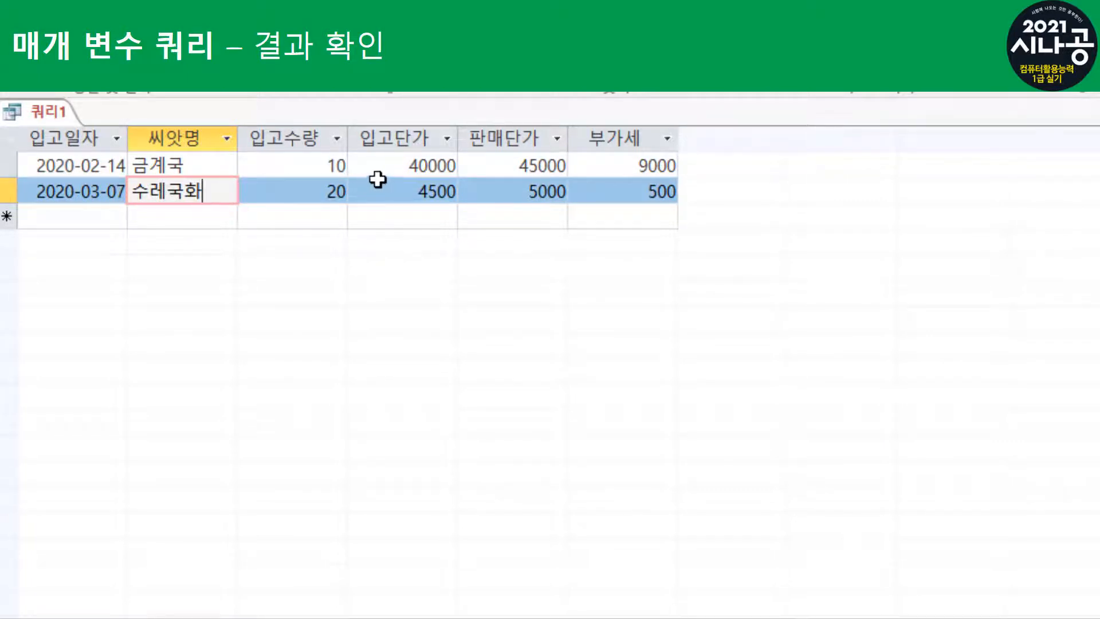
left_click(395, 162)
left_click(519, 162)
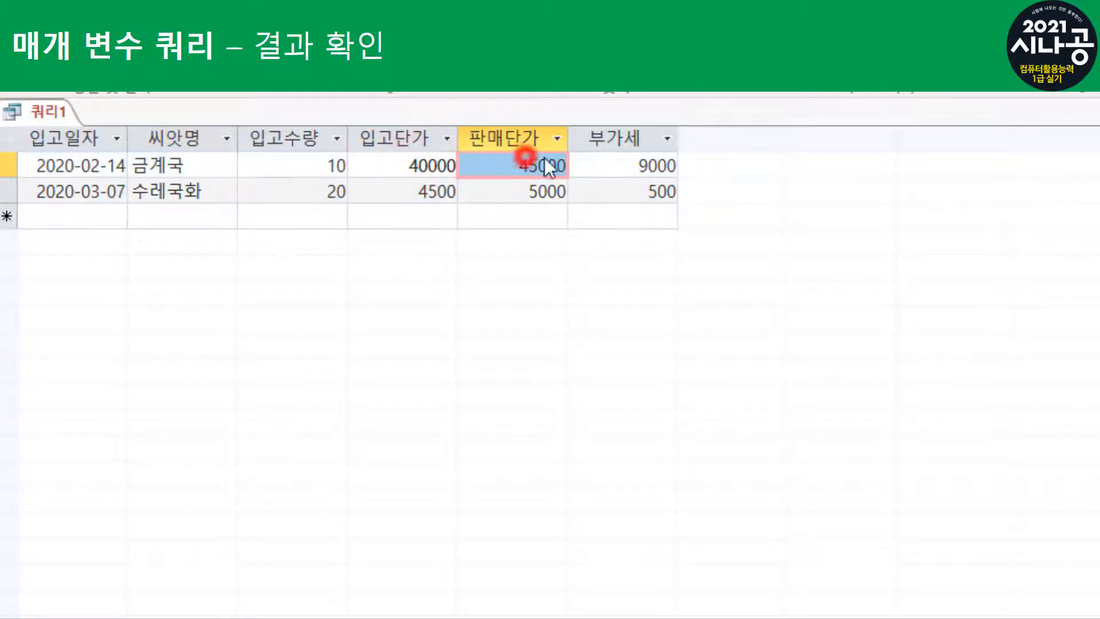
left_click(620, 156)
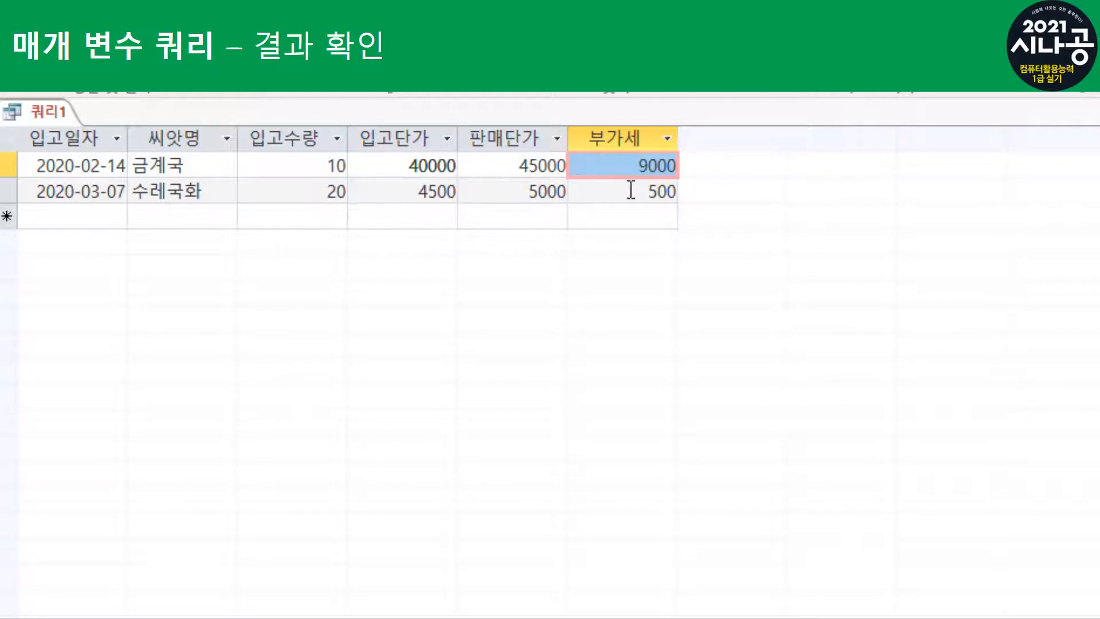
left_click(663, 162)
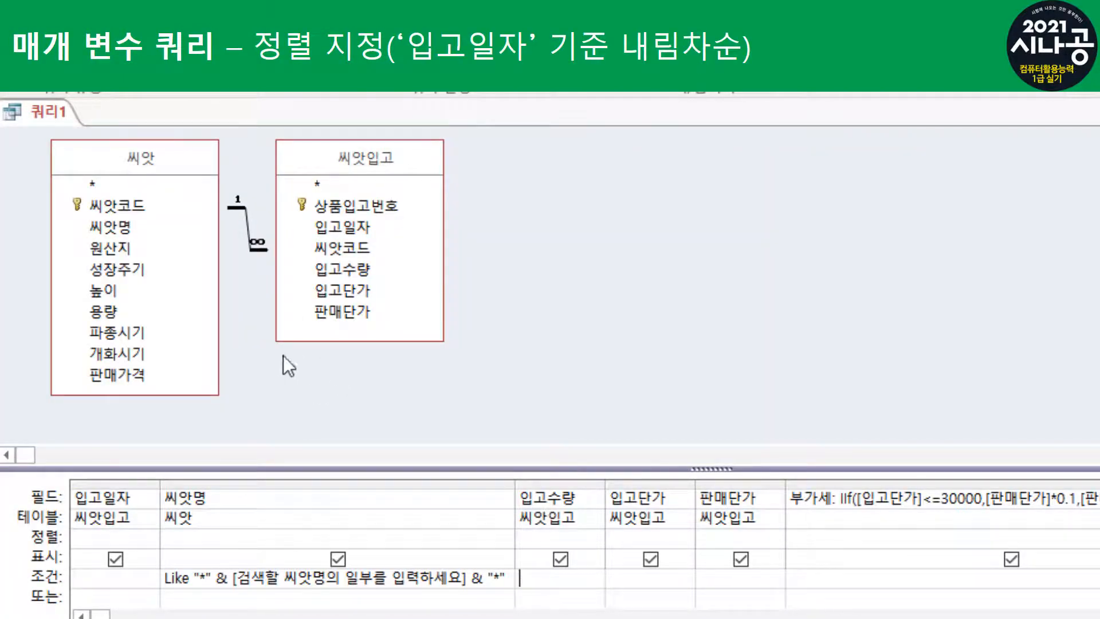
Step: Sort the query by 입고일자 in descending order (내림차순)
left_click(136, 540)
left_click(149, 540)
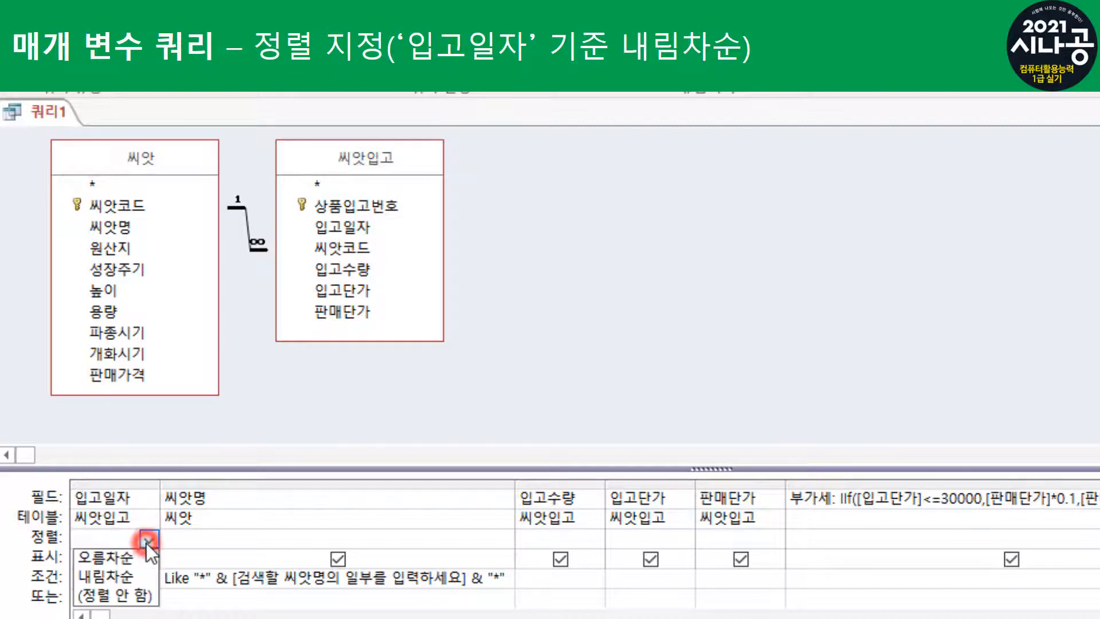
left_click(128, 576)
left_click(507, 383)
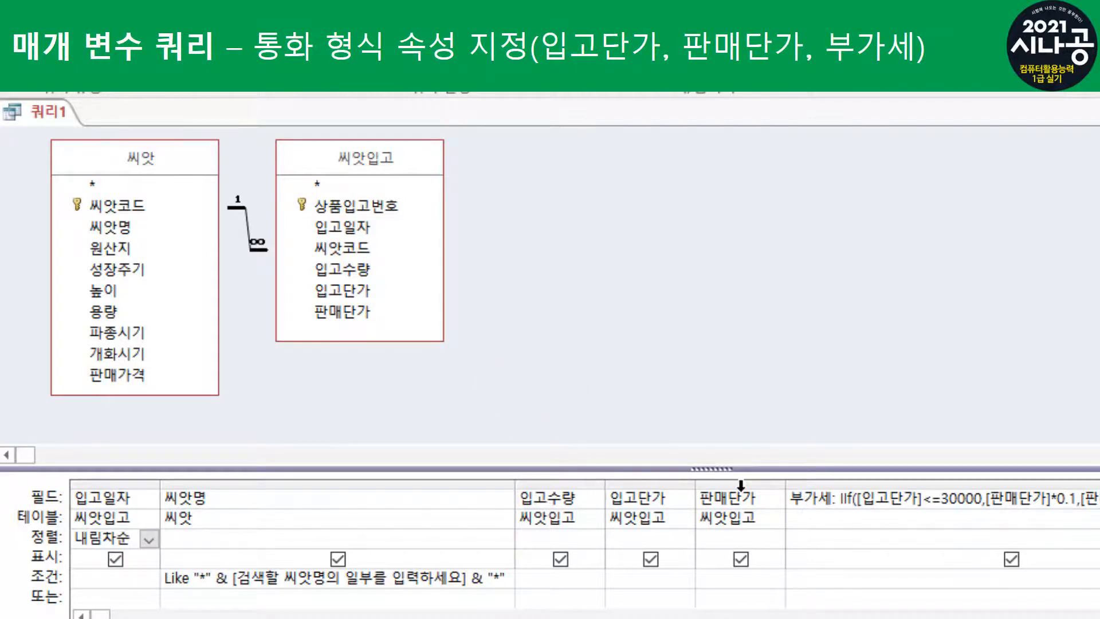
Step: Open the field properties of 입고단가 and set its format to 통화
left_click(678, 495)
left_click(661, 474)
left_click(743, 383)
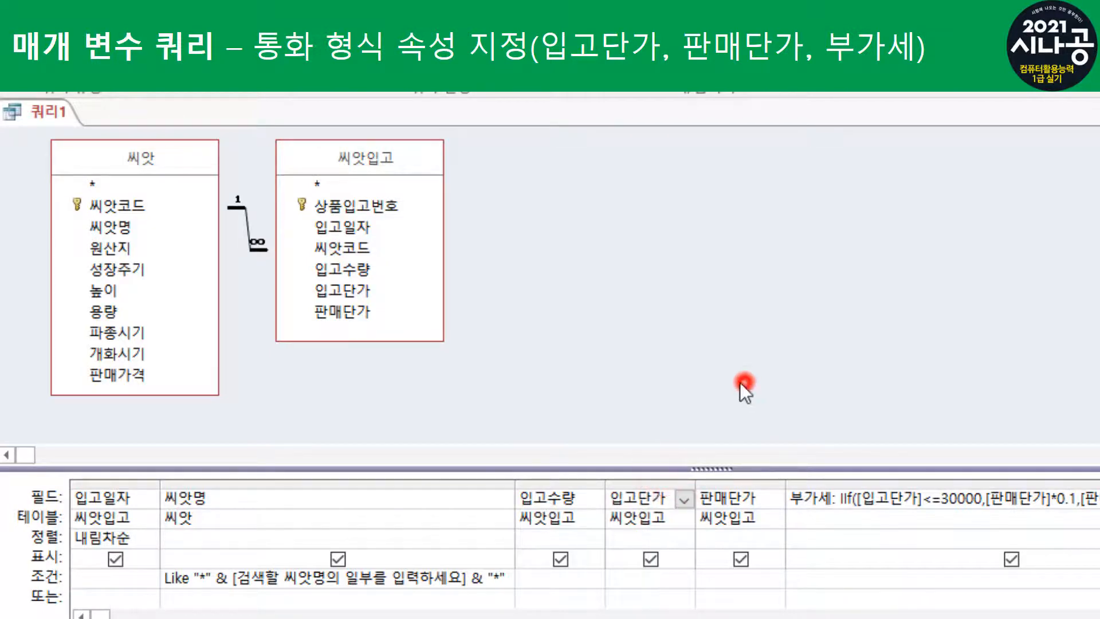
left_click(633, 537)
right_click(633, 537)
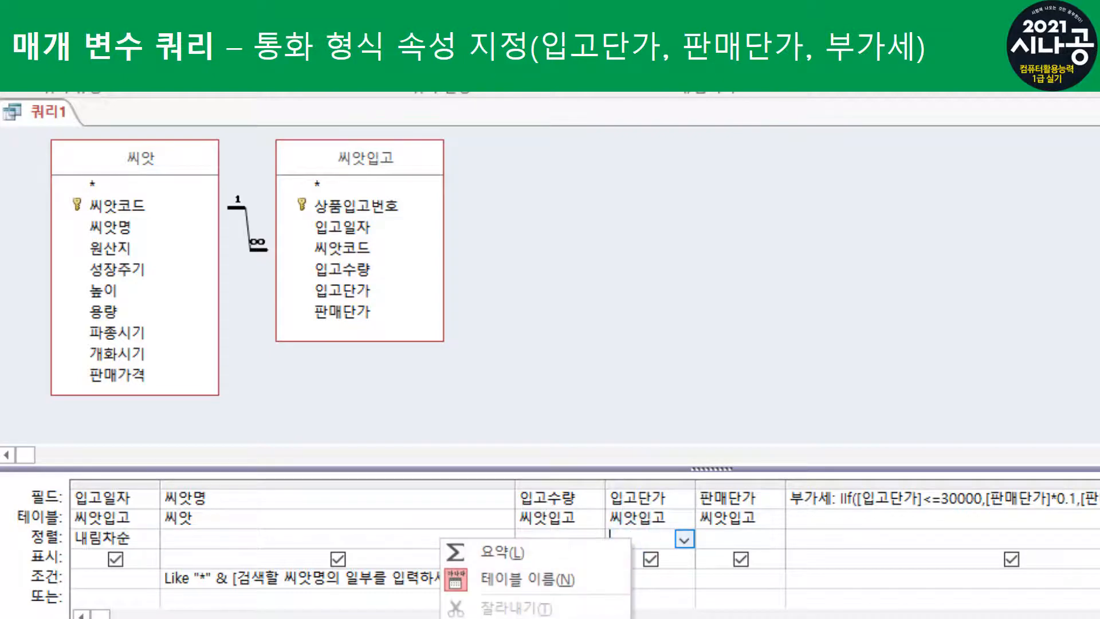
left_click(504, 618)
left_click_drag(421, 306, 926, 169)
left_click(739, 274)
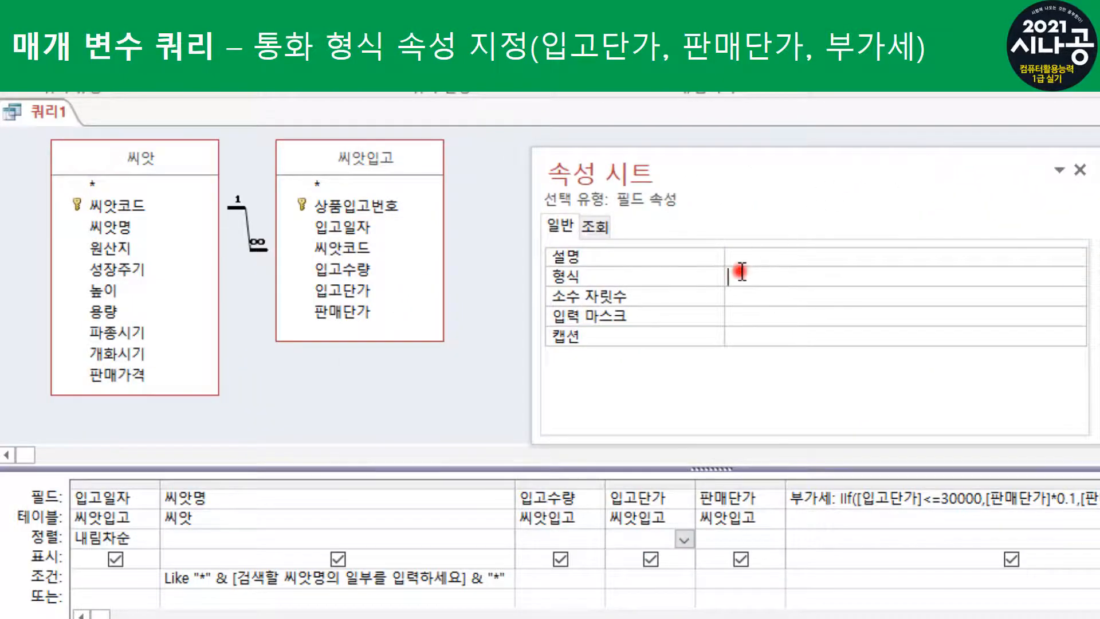
left_click(1075, 278)
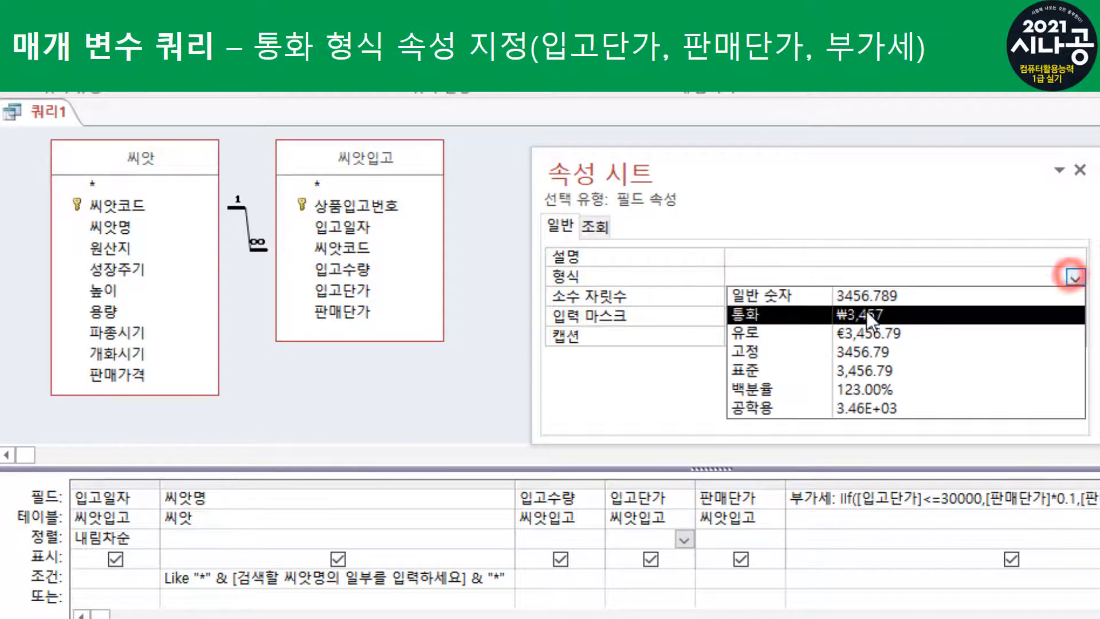
left_click(810, 317)
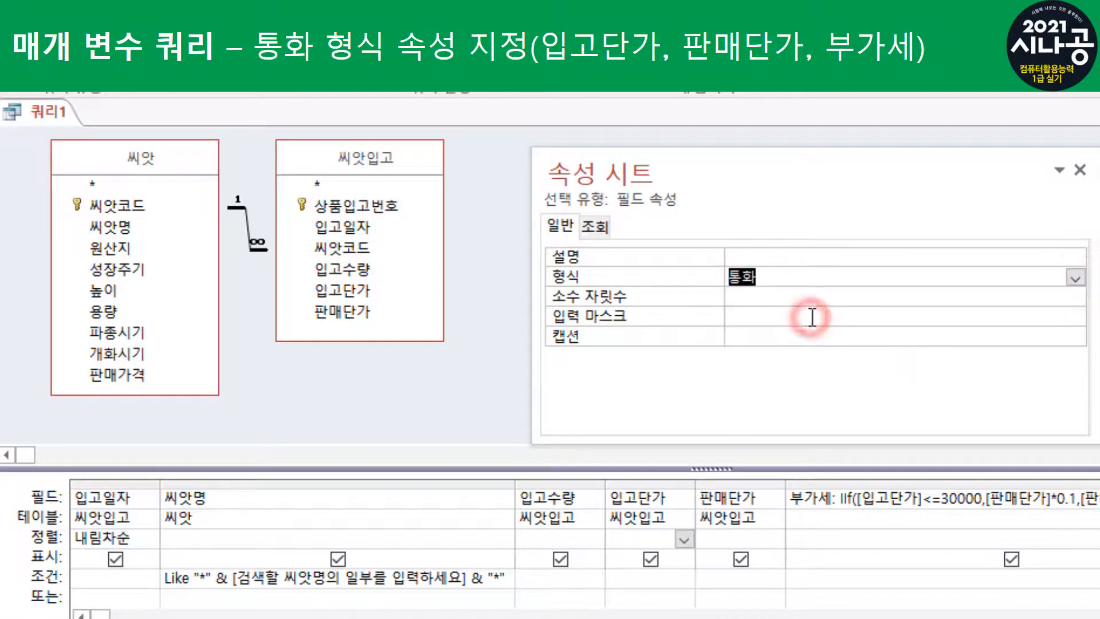
Step: Set the format property of the 판매단가 field to 통화
left_click(744, 533)
left_click(785, 273)
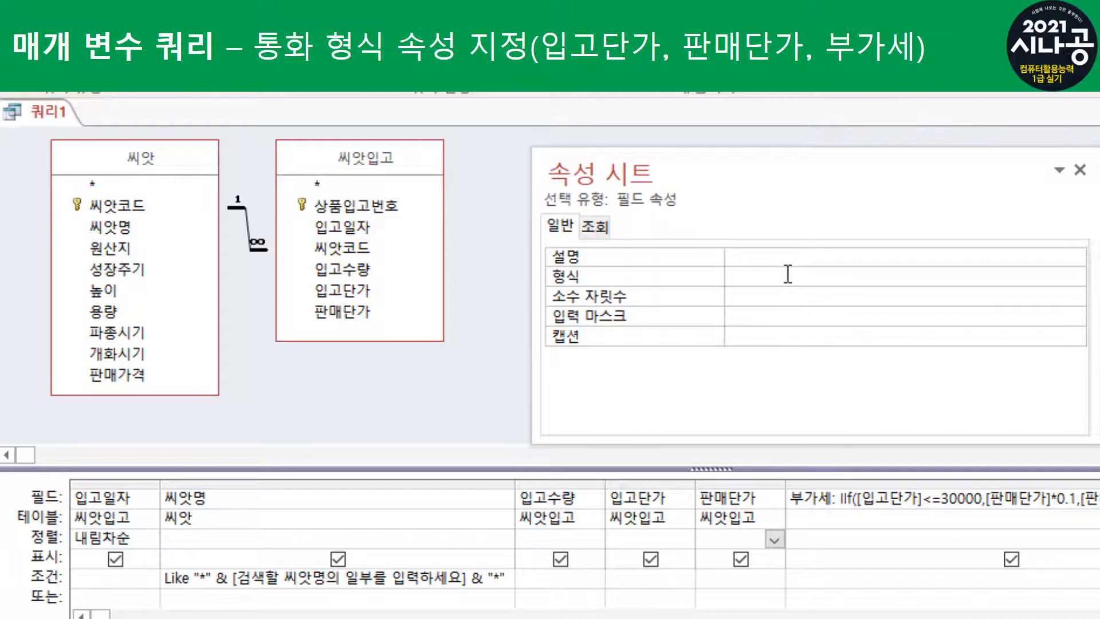
left_click(1076, 278)
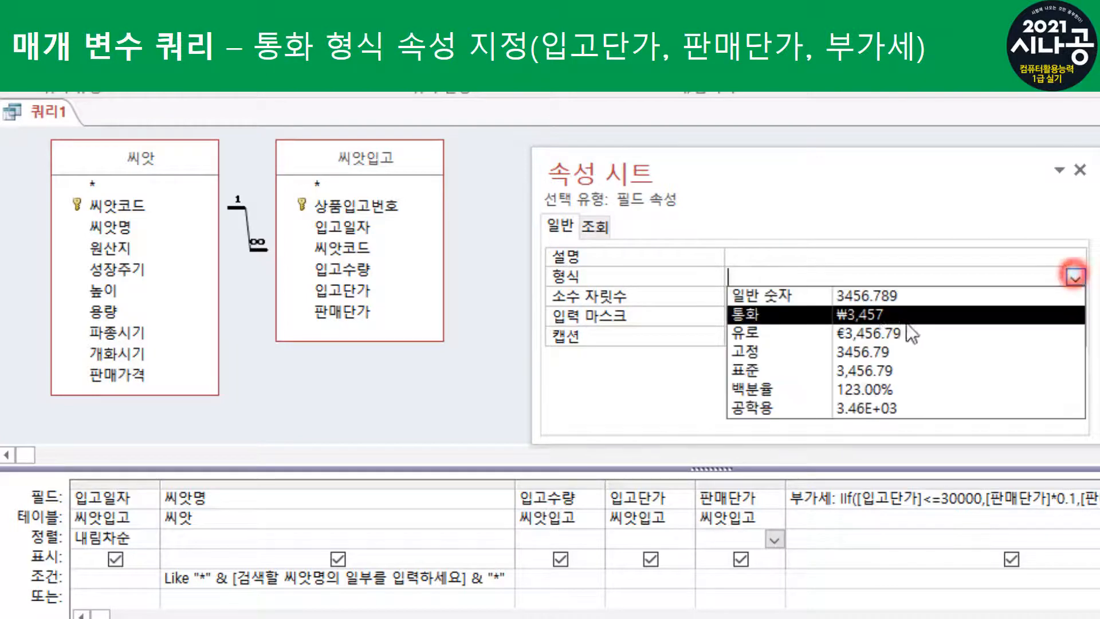
left_click(871, 314)
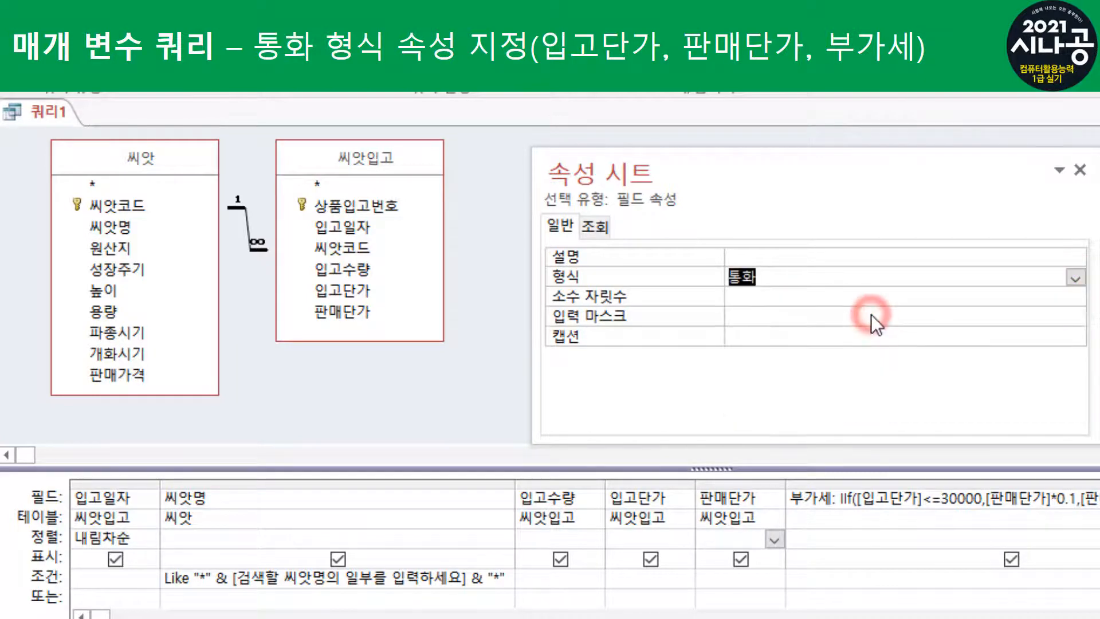
left_click(823, 276)
Step: Set the format of the calculated 부가세 field to 통화 and its decimal places to 0
left_click(839, 542)
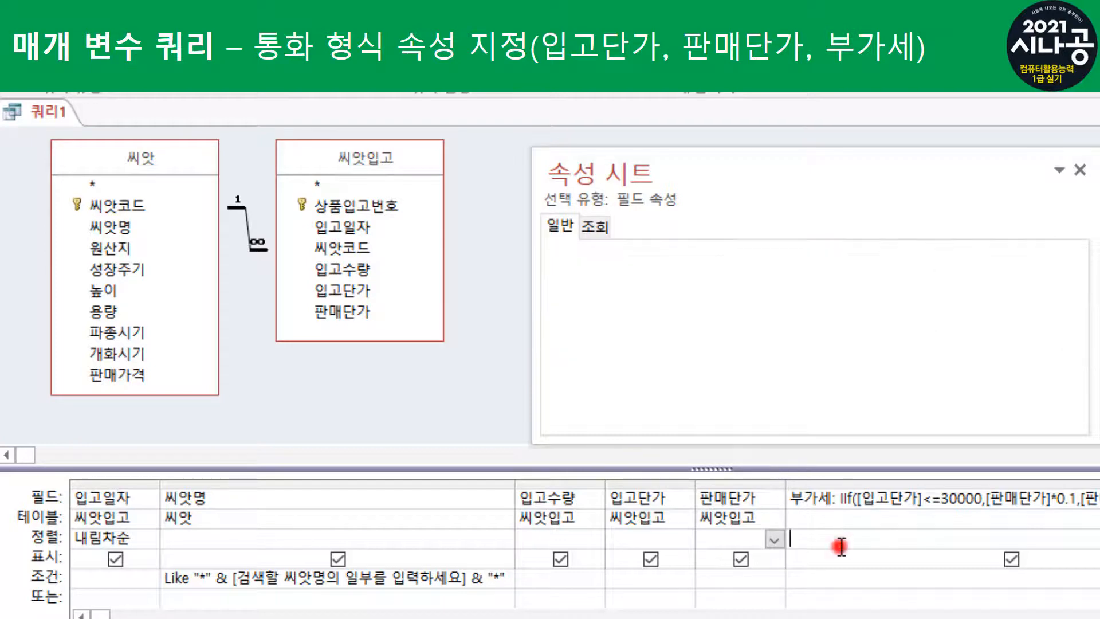
left_click(748, 276)
left_click(1076, 278)
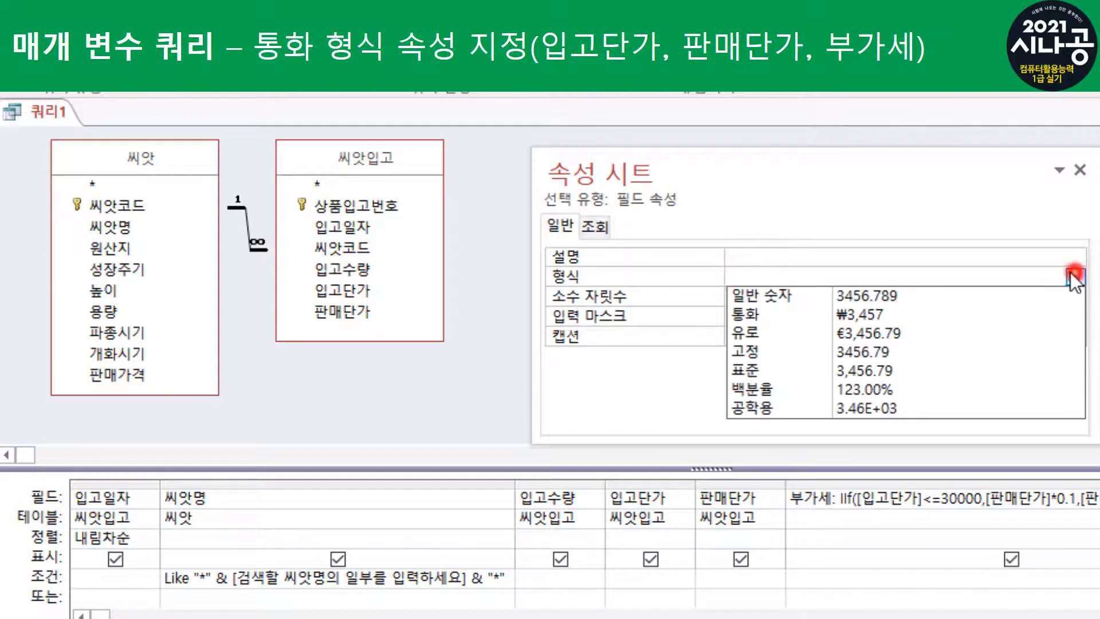
left_click(868, 310)
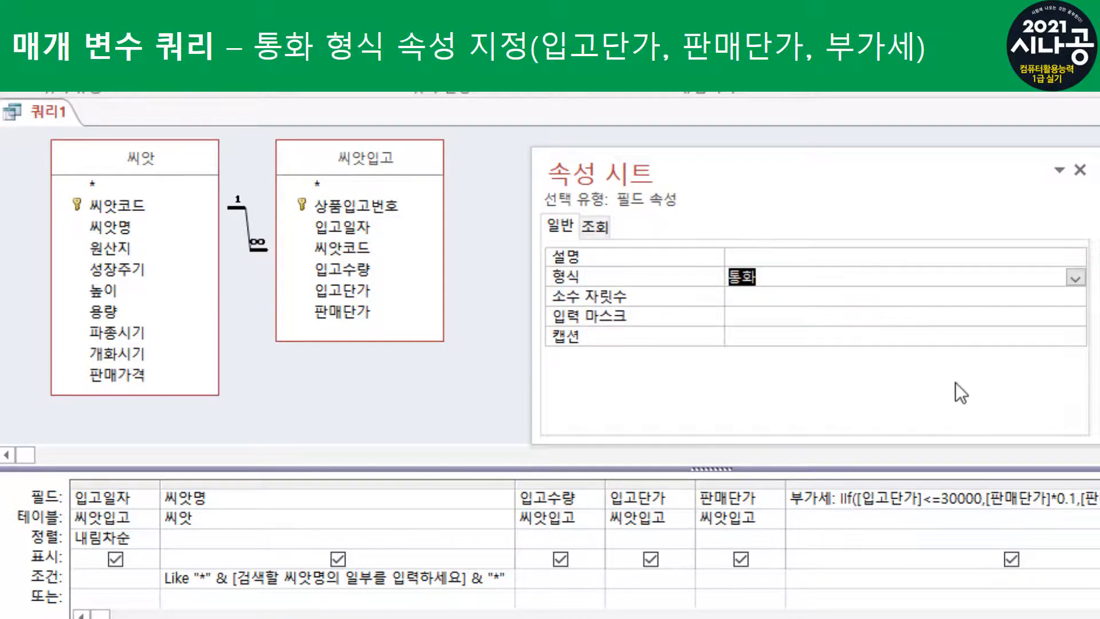
left_click(764, 295)
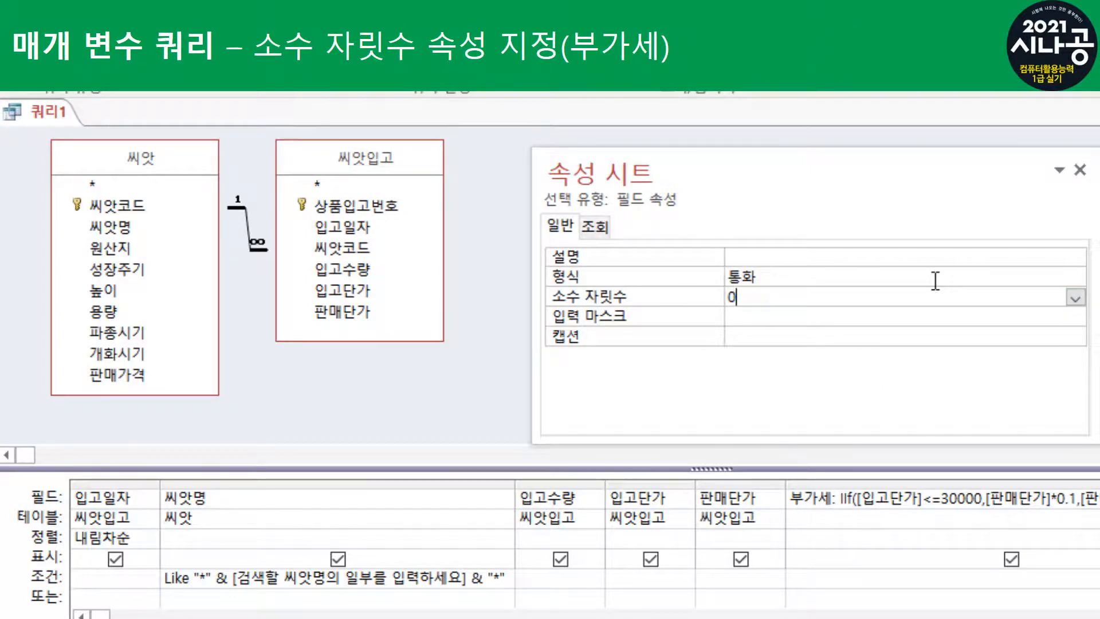
Step: Set the decimal places (소수 자릿수) of the calculated 부가세 field to 1
key("Return")
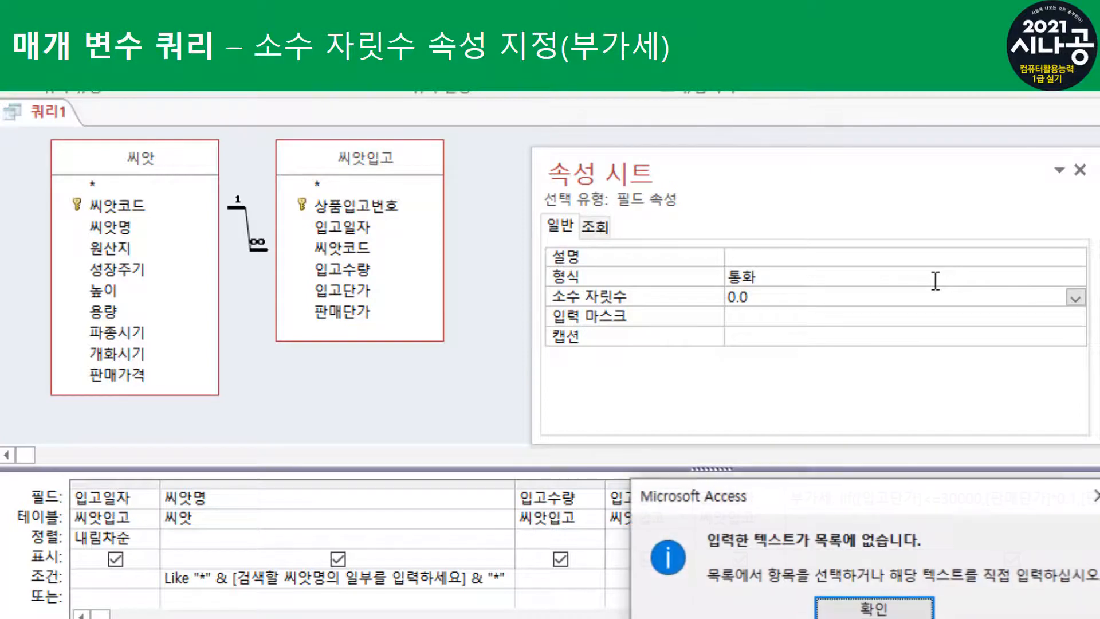
left_click(872, 606)
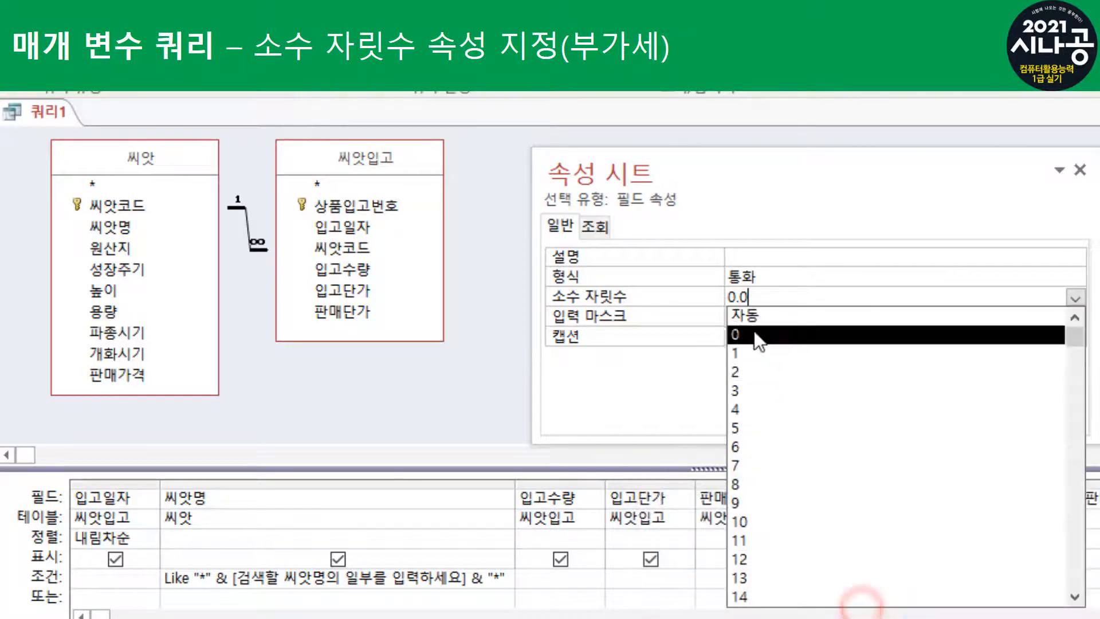
left_click(753, 353)
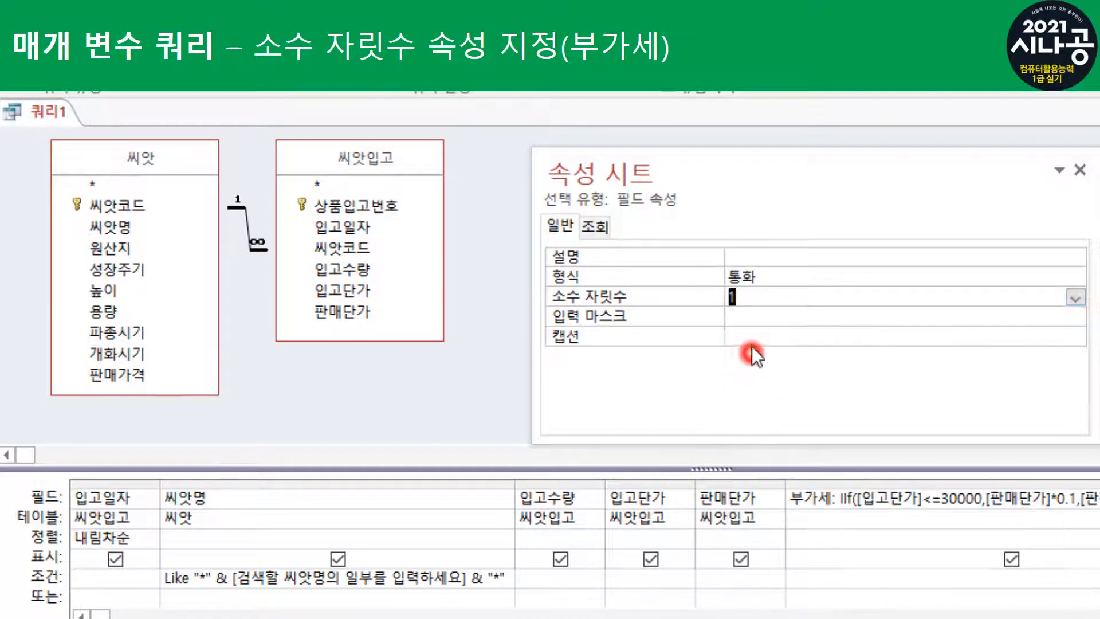
left_click(796, 297)
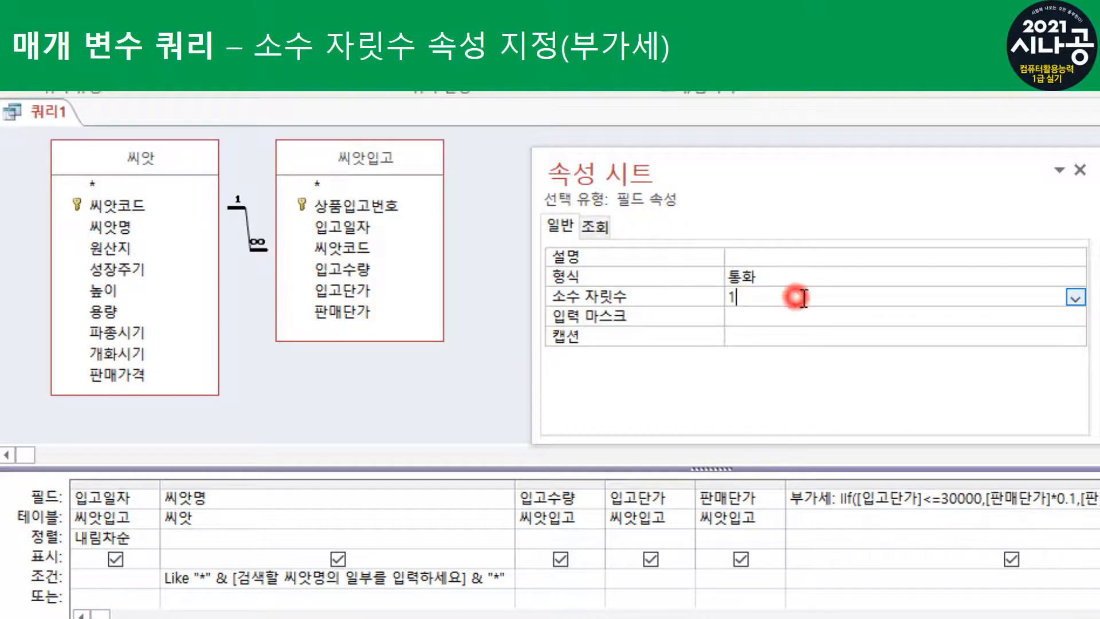
left_click(760, 299)
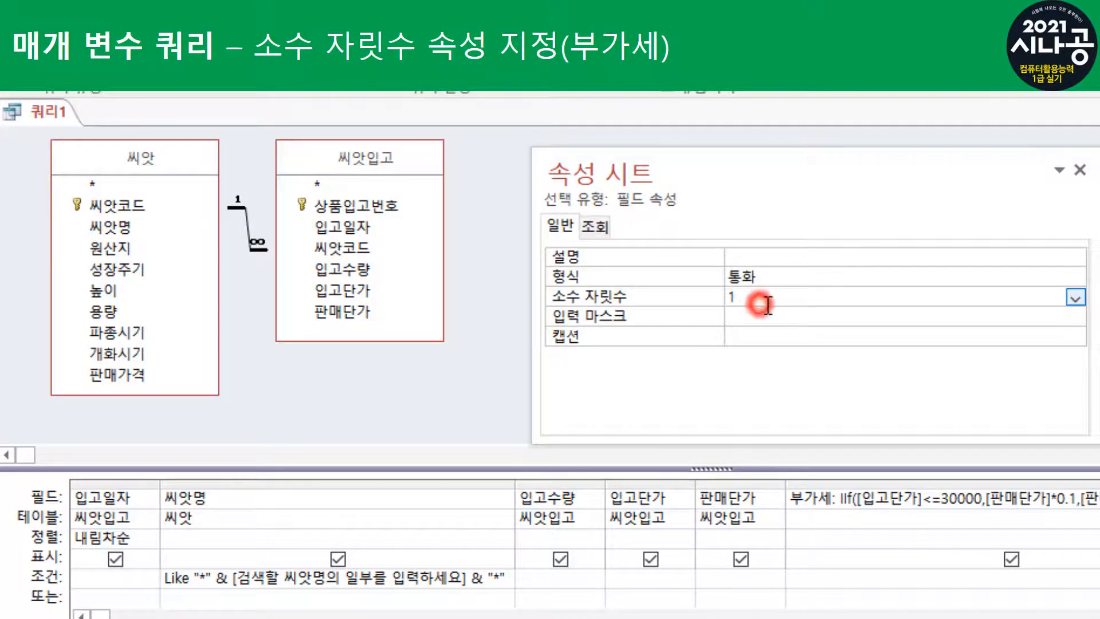
Step: Check the format and decimal-places properties of 입고단가, 판매단가 and 부가세, and close the property sheet
left_click(638, 497)
left_click(743, 498)
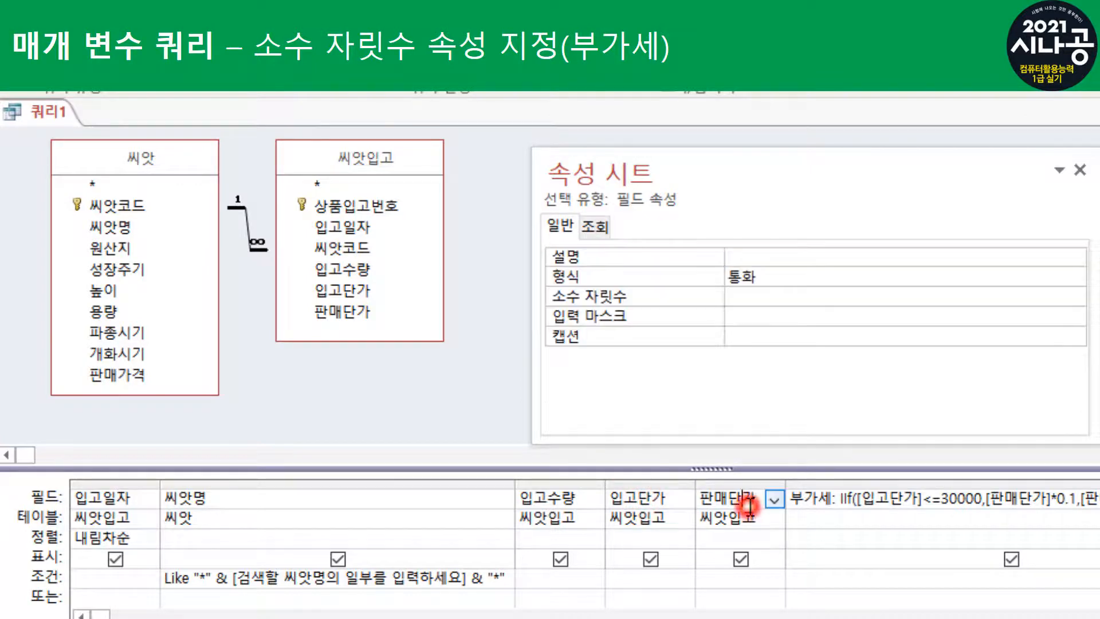
left_click(845, 500)
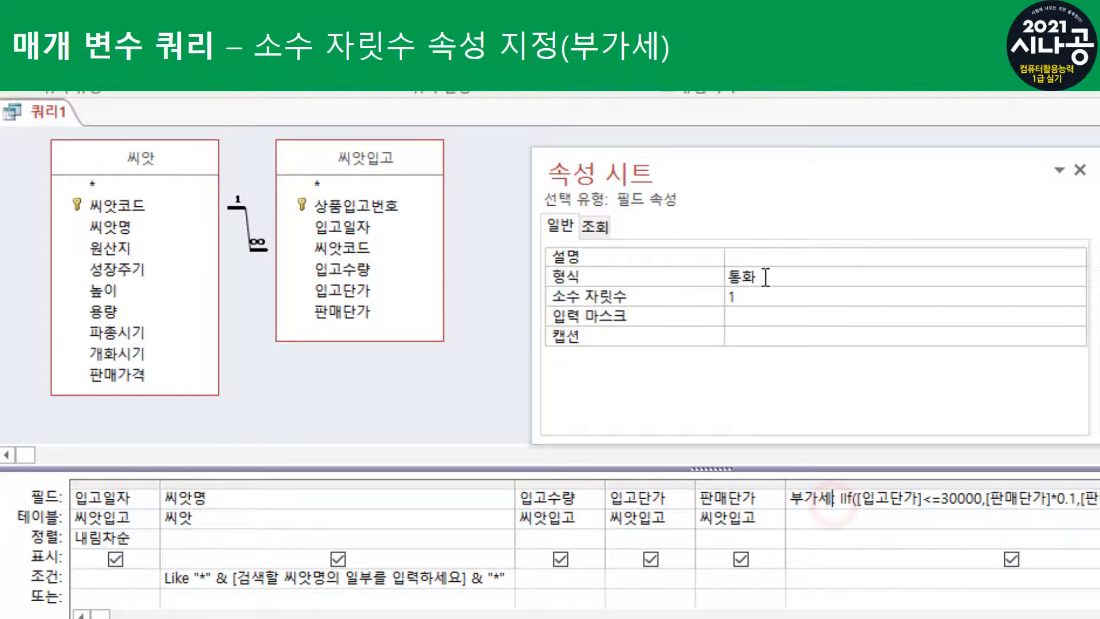
left_click(748, 297)
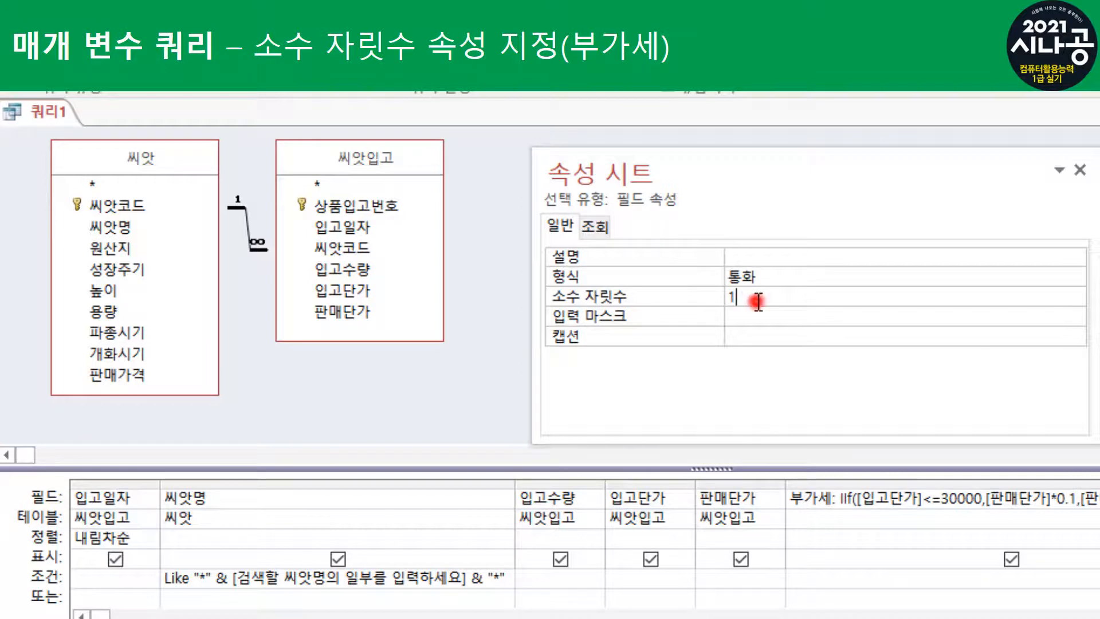
left_click(1081, 171)
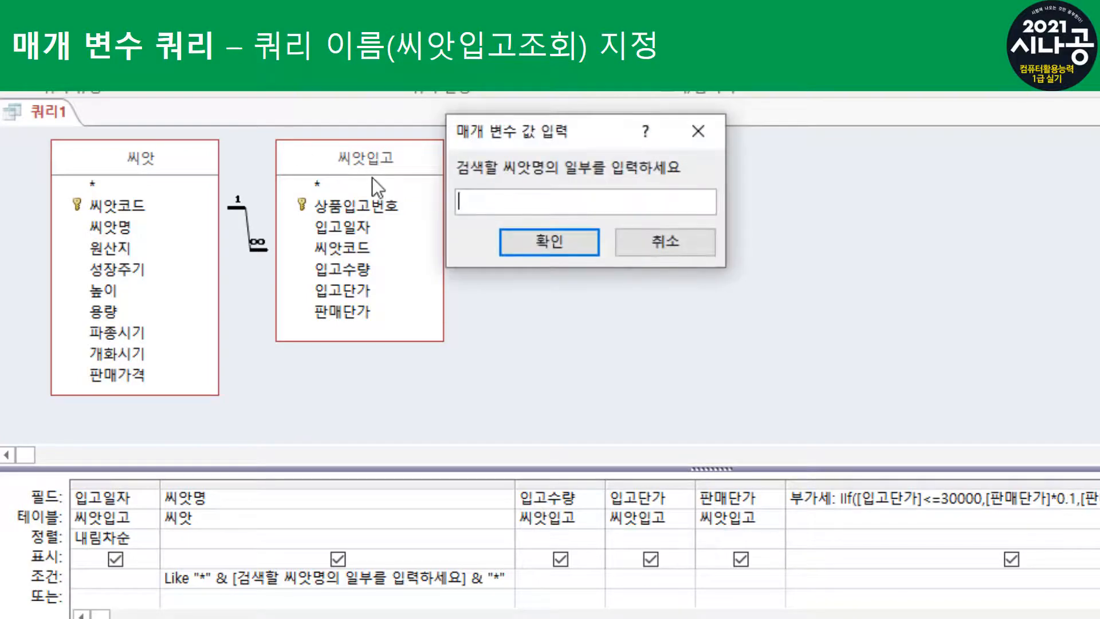
Step: Run the query and enter 국 as the partial 씨앗명 parameter value
type("구구")
key("BackSpace")
key("BackSpace")
key("BackSpace")
type("국")
left_click(520, 240)
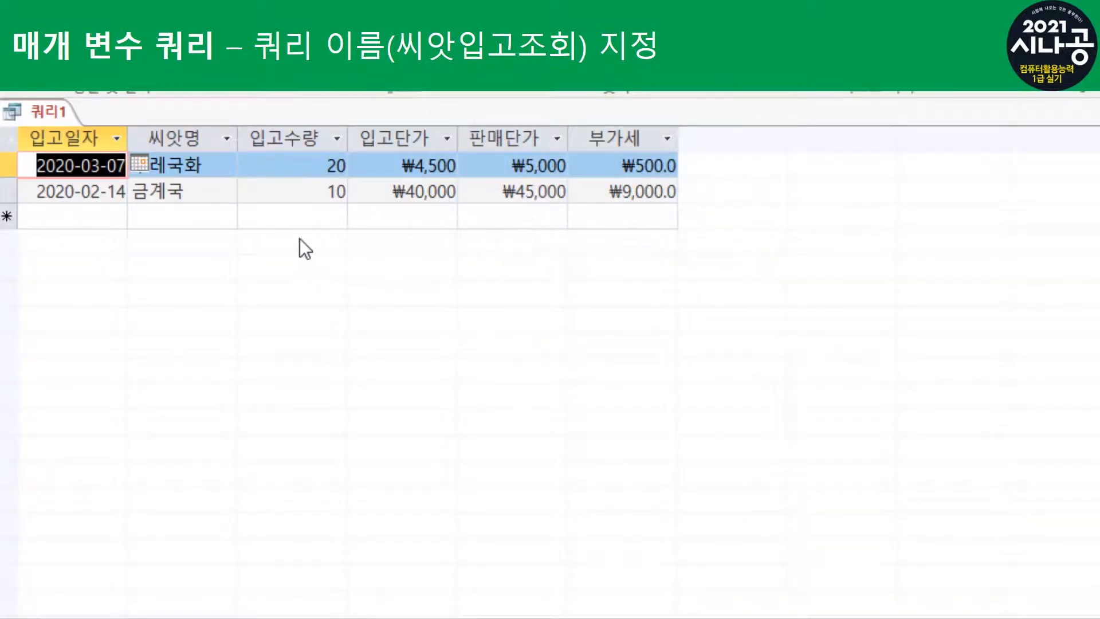
Step: Examine the query results for the 씨앗명 matches and the currency formatting of 입고단가, 판매단가 and 부가세
left_click(214, 168)
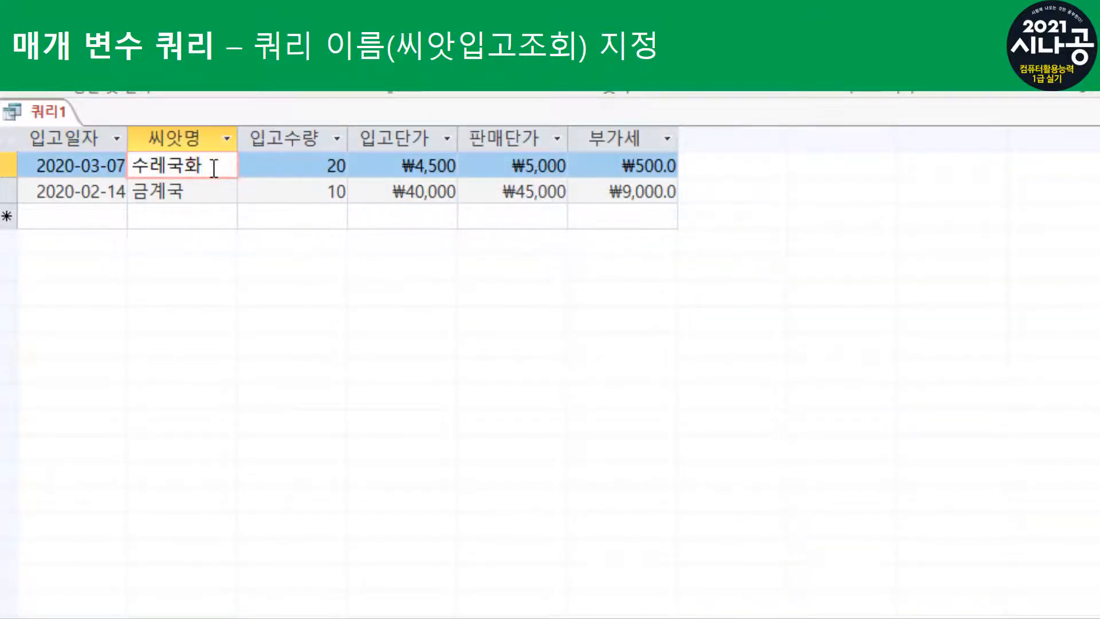
left_click(212, 192)
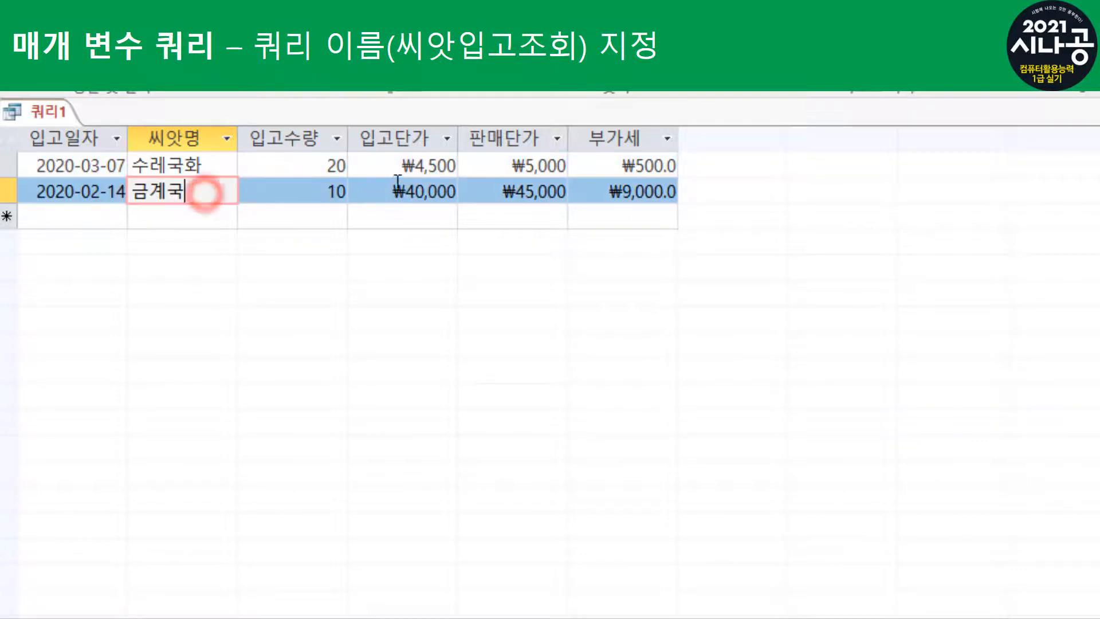
left_click(427, 165)
left_click(519, 158)
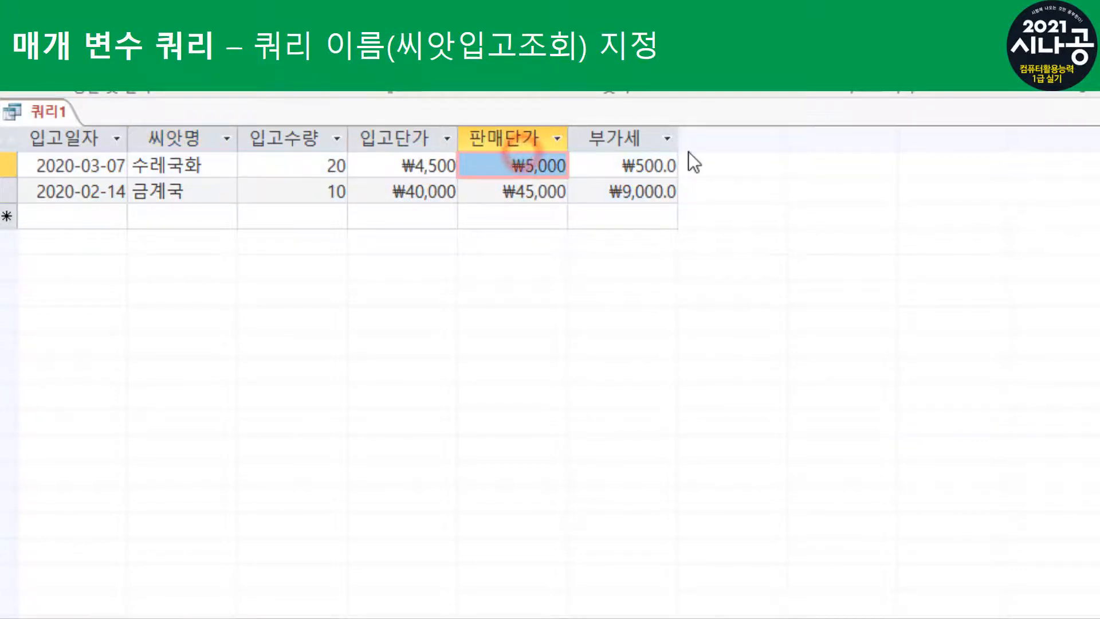
left_click(646, 153)
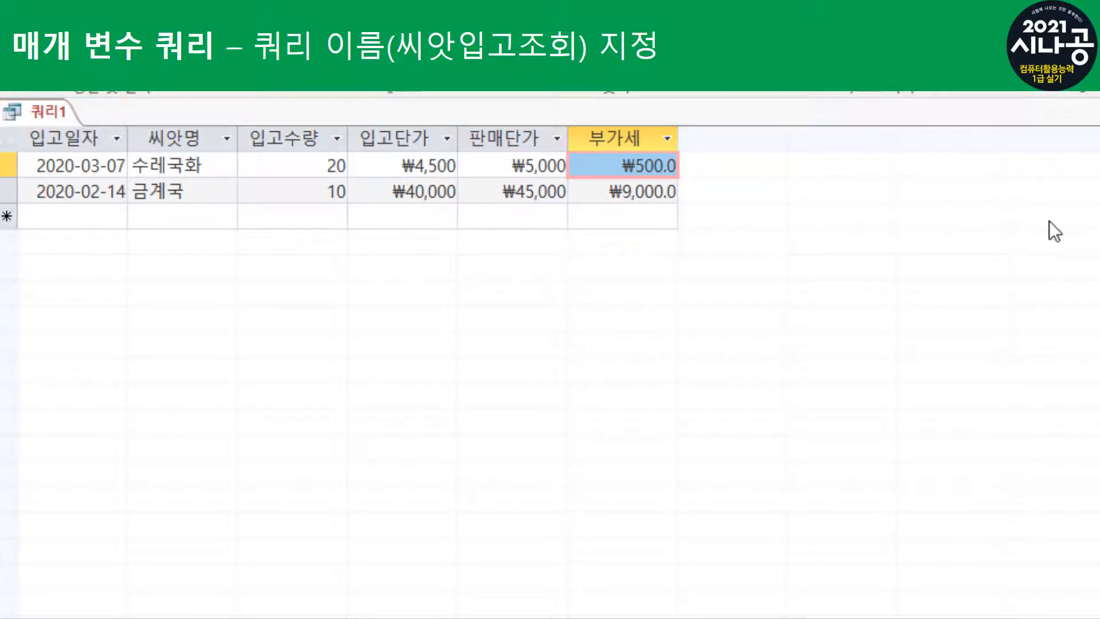
Step: Close the query and save it under the name 씨앗입고조회
key("ctrl+w")
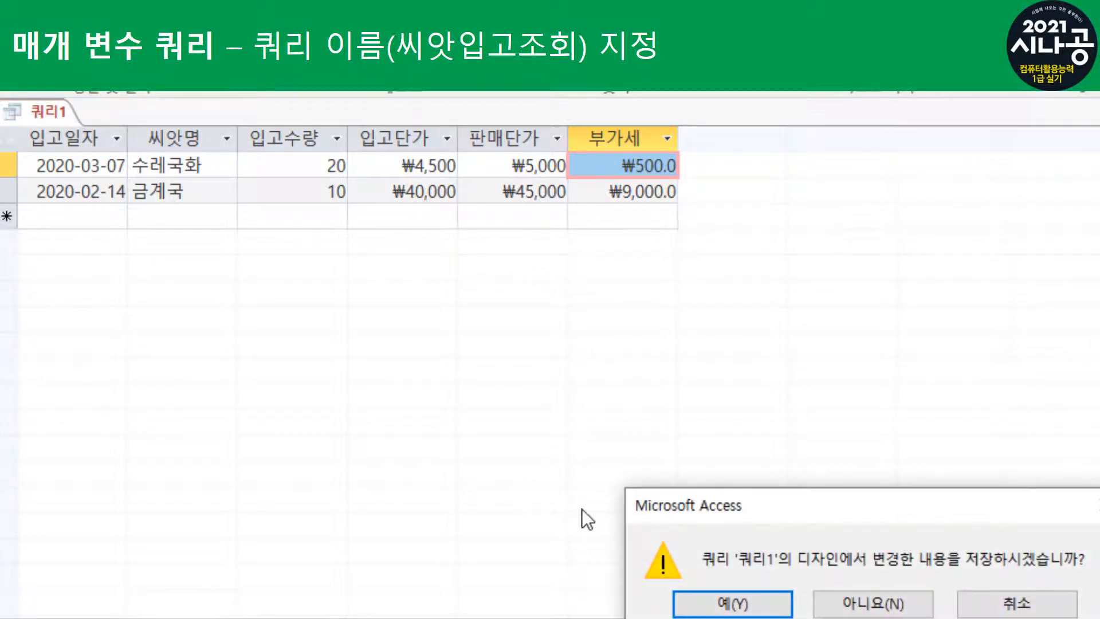
left_click_drag(689, 501, 224, 207)
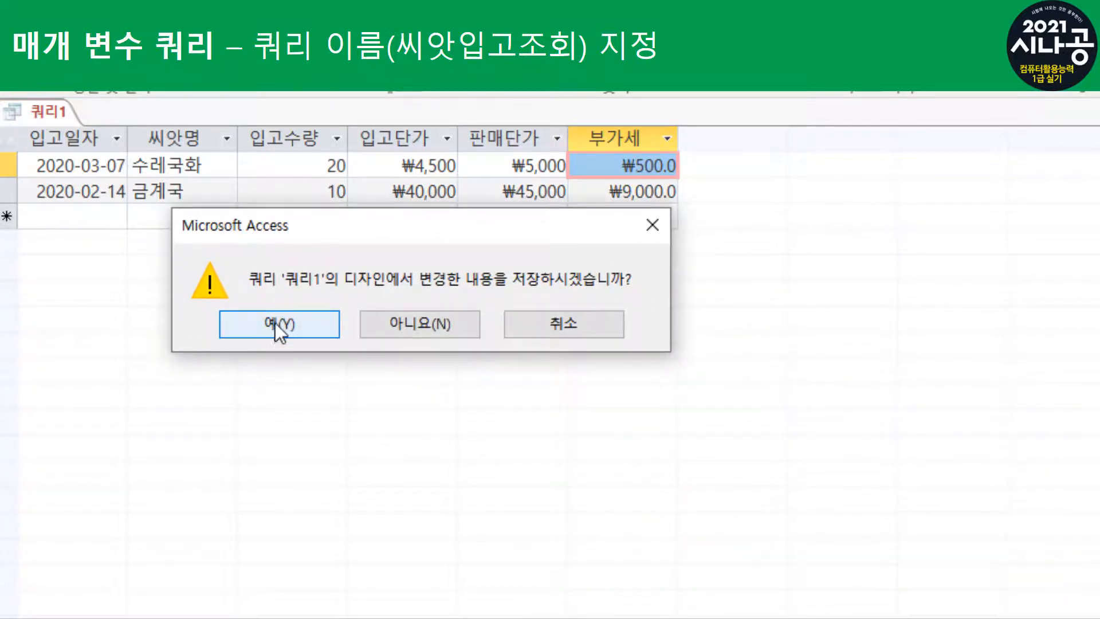
left_click(275, 322)
left_click_drag(466, 118, 221, 205)
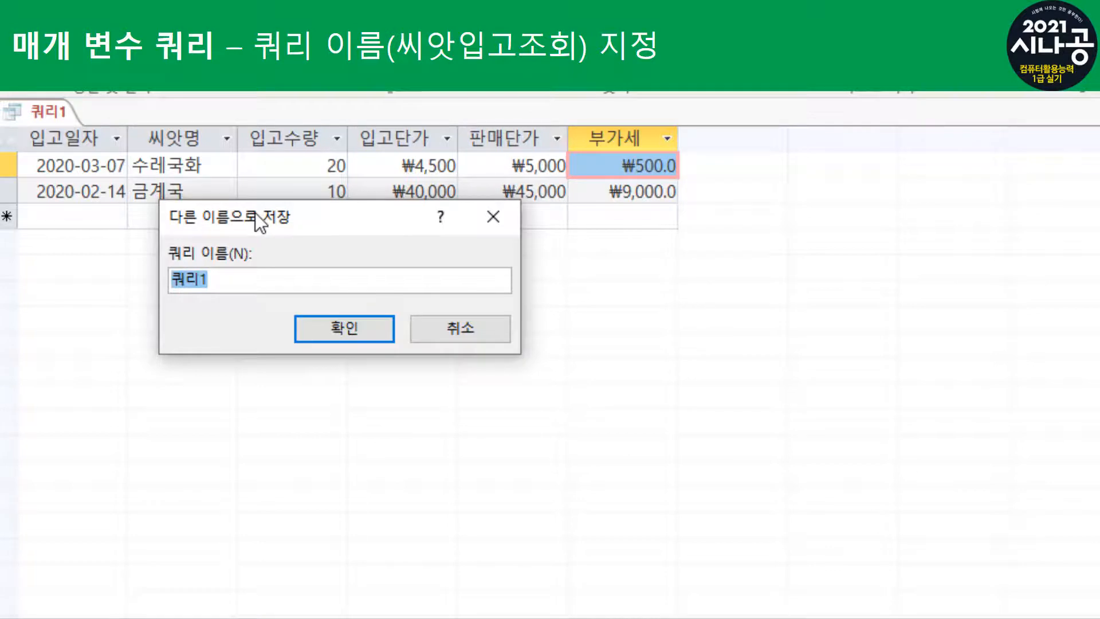
type("씨앗입고")
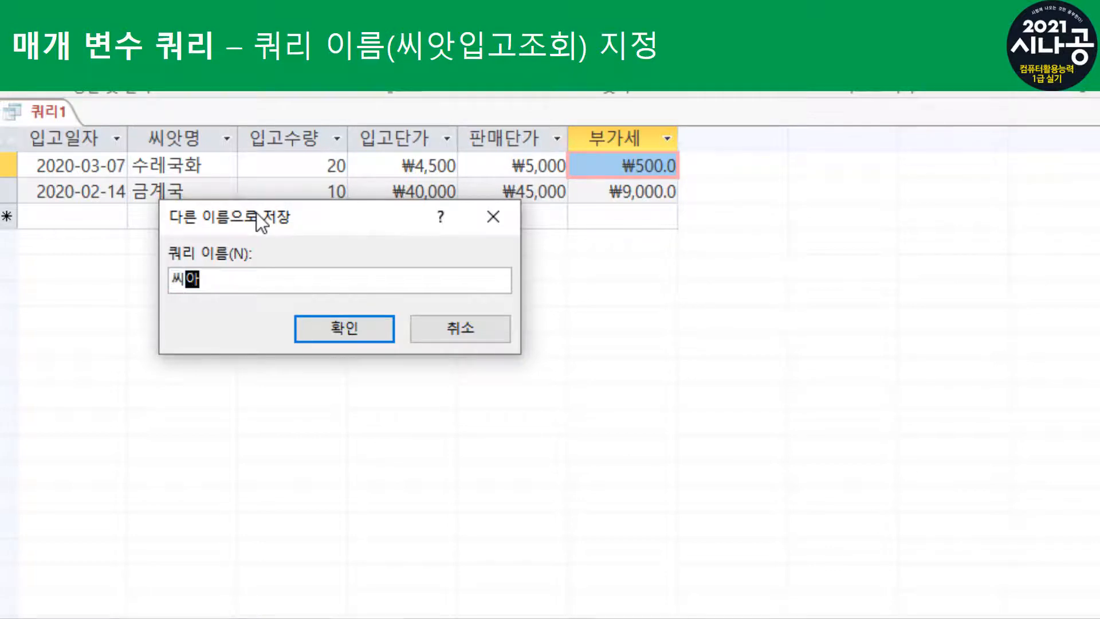
type("조회")
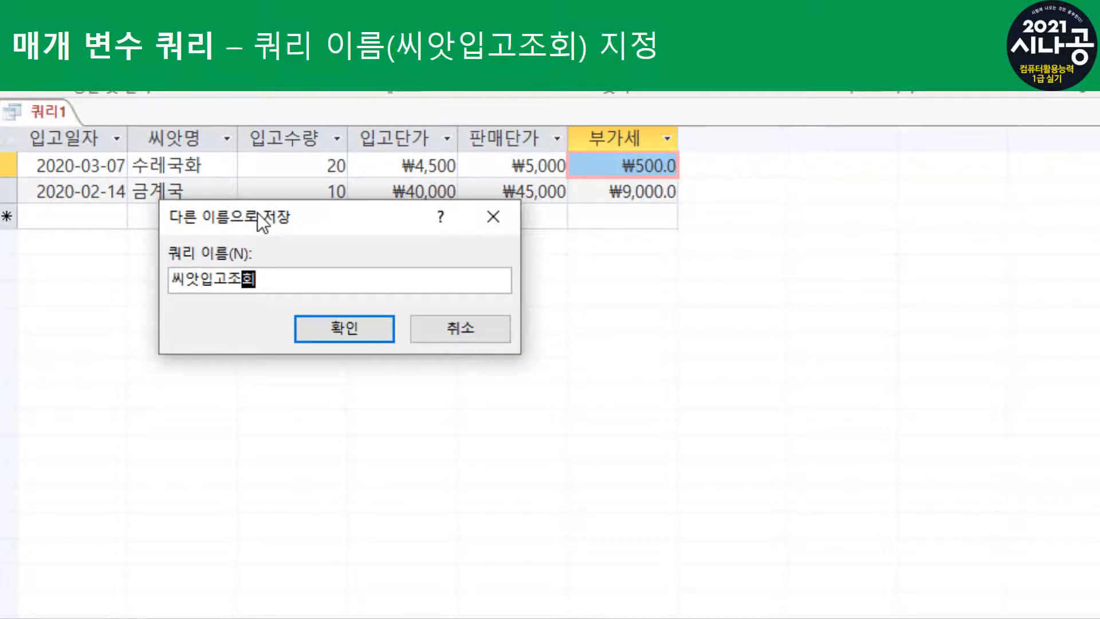
left_click(329, 321)
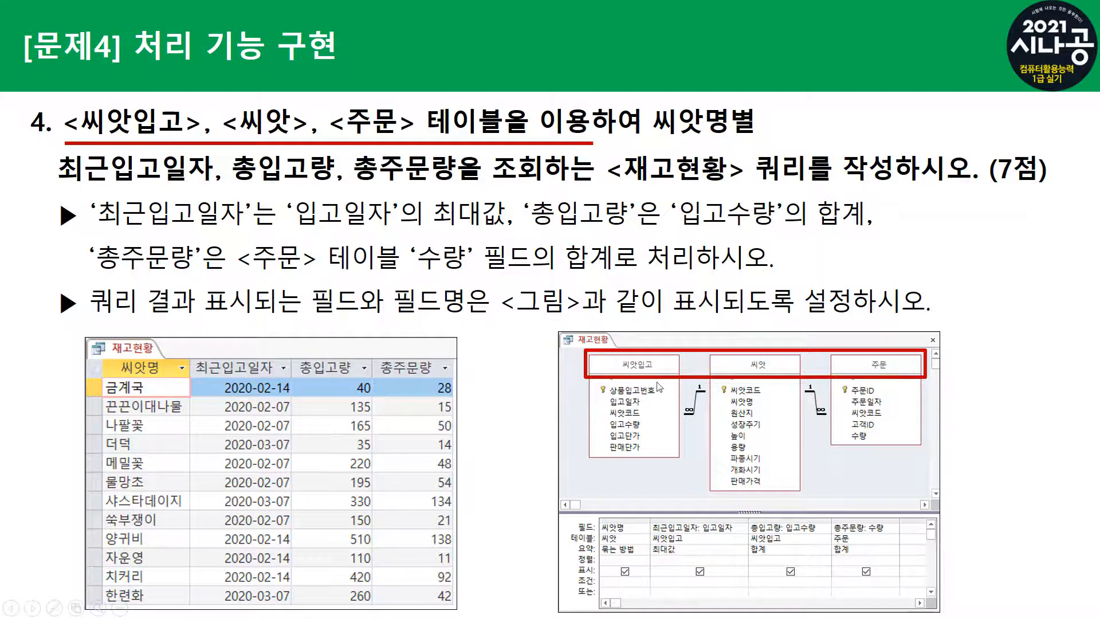
left_click(875, 373)
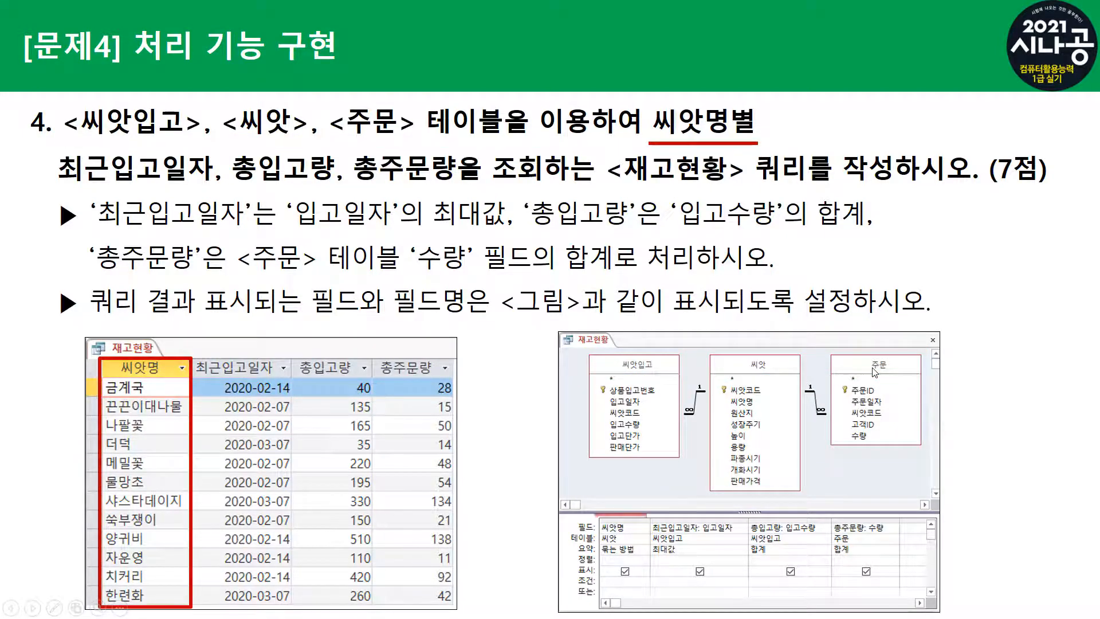